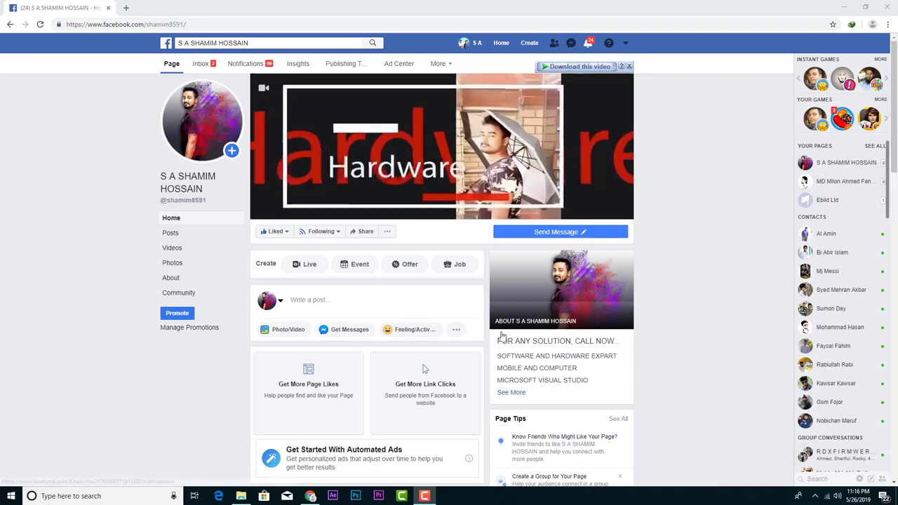
# - Scroll down through the Facebook page's posts and videos, then back up
pyautogui.scroll(-5, 394, 415)
pyautogui.scroll(-5, 530, 383)
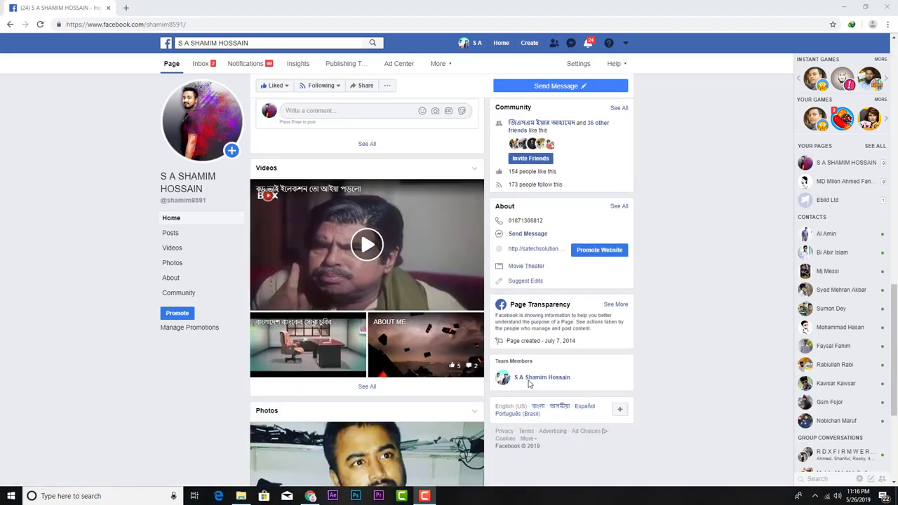
pyautogui.scroll(-4, 530, 383)
pyautogui.scroll(5, 530, 383)
pyautogui.scroll(8, 532, 386)
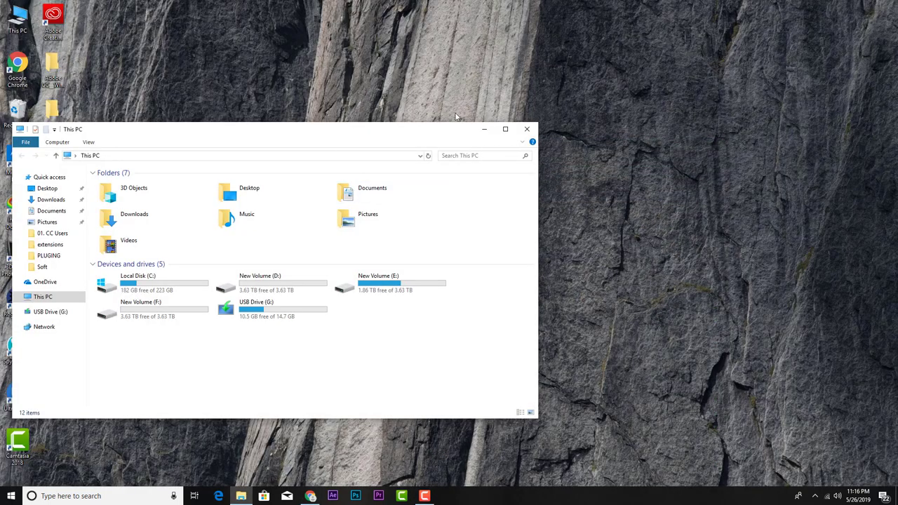
# - Close File Explorer, launch Photoshop and dismiss the unavailable plug-ins notice
pyautogui.click(527, 129)
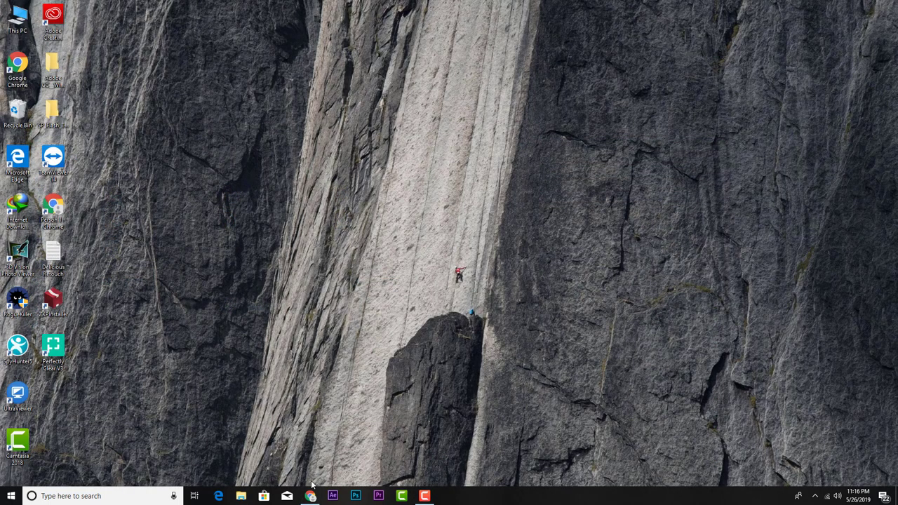
pyautogui.click(356, 496)
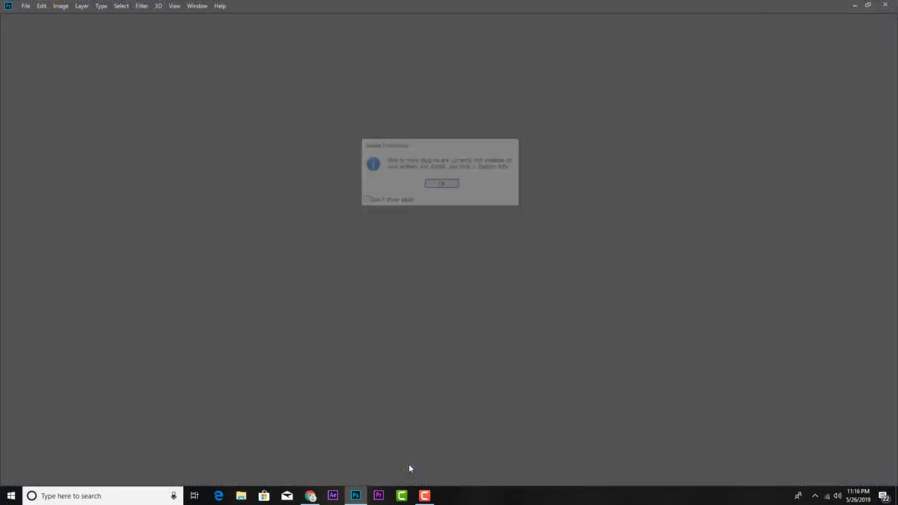
pyautogui.click(441, 186)
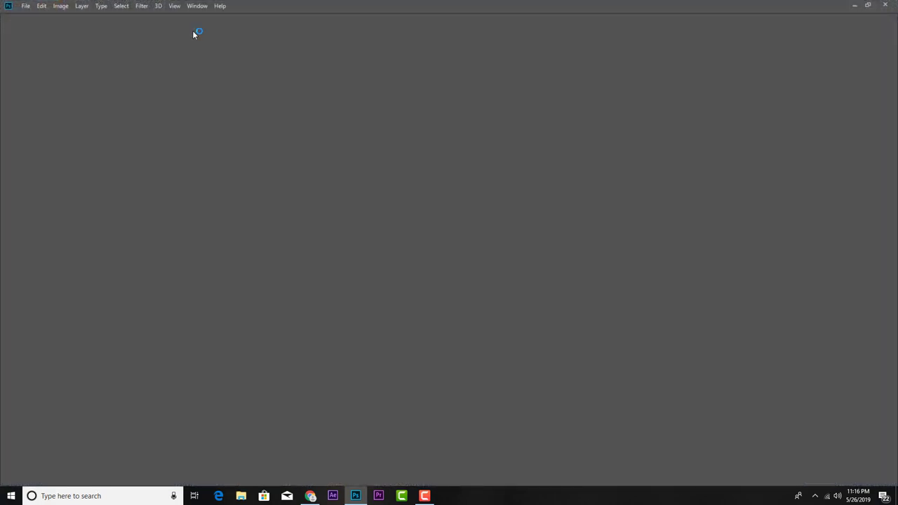
# - Create a new blank 2100 × 1500 px grayscale document with a white background
pyautogui.click(27, 6)
pyautogui.click(35, 16)
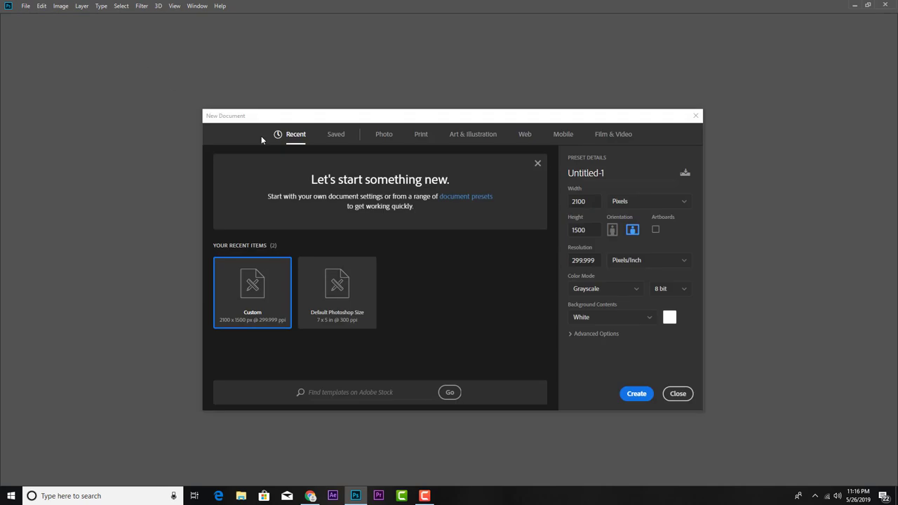
pyautogui.click(633, 395)
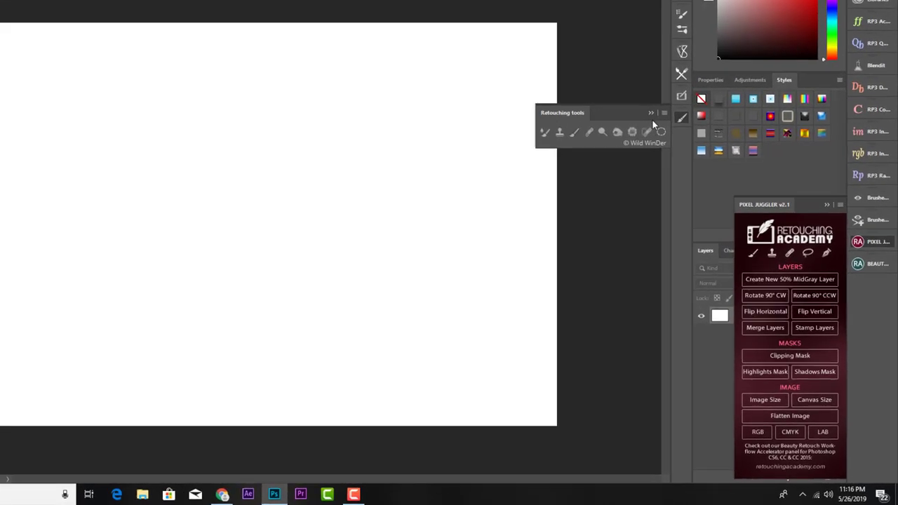
# - Close the Retouching tools and Pixel Juggler panels, then open RP3 Actions And Filters and Quick Blending
pyautogui.click(695, 164)
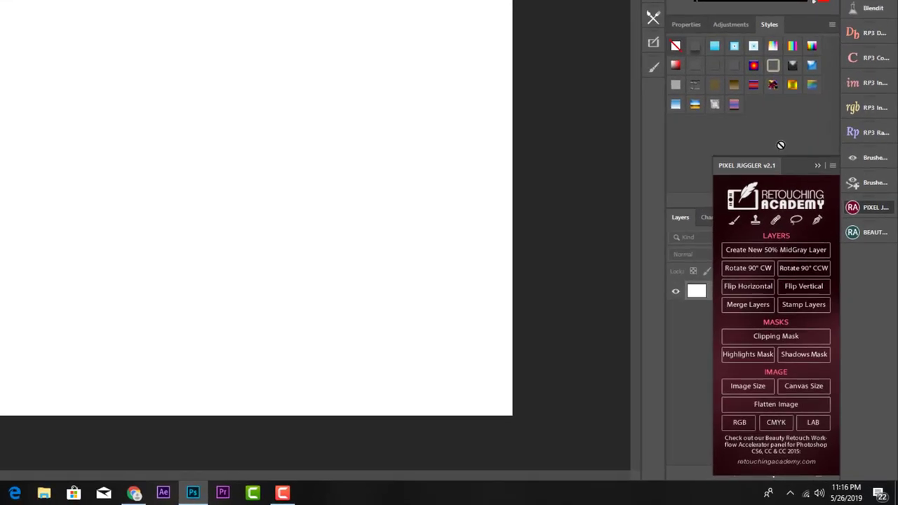
pyautogui.click(848, 243)
pyautogui.click(197, 6)
pyautogui.moveTo(207, 48)
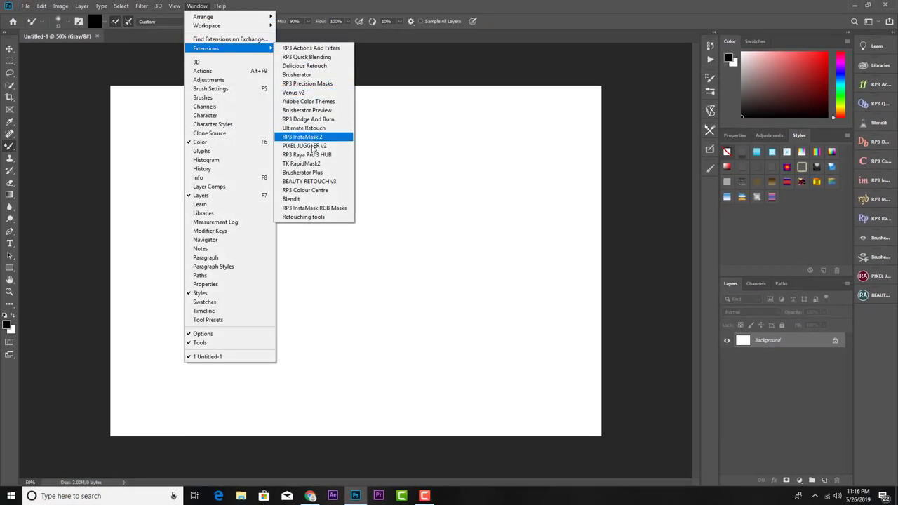
pyautogui.click(311, 48)
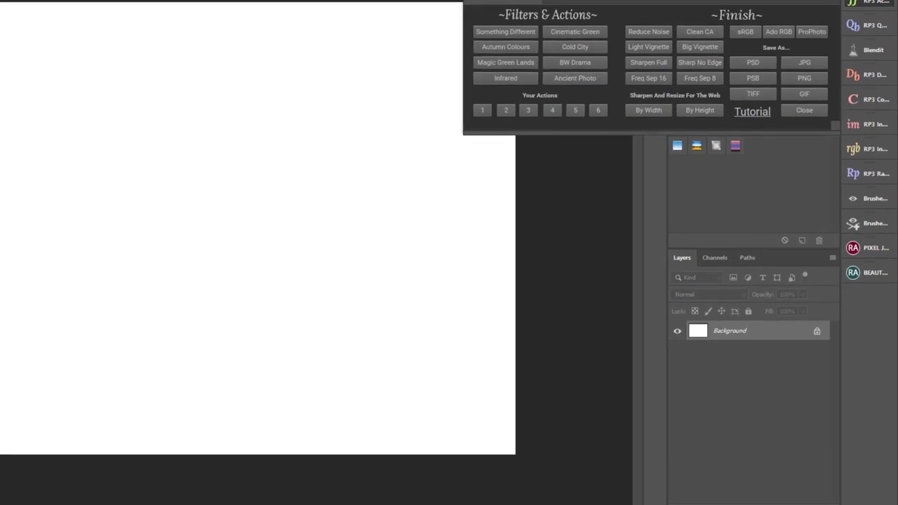
pyautogui.hotkey('alt', 'w')
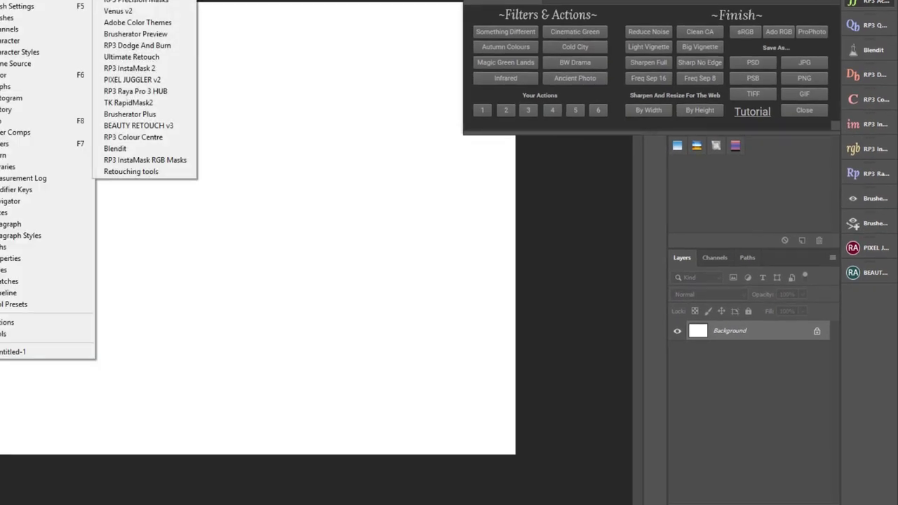
pyautogui.press('Return')
# - Collapse Quick Blending and browse the Blendit, RP3 Dodge And Burn and Colour Centre panels
pyautogui.click(820, 20)
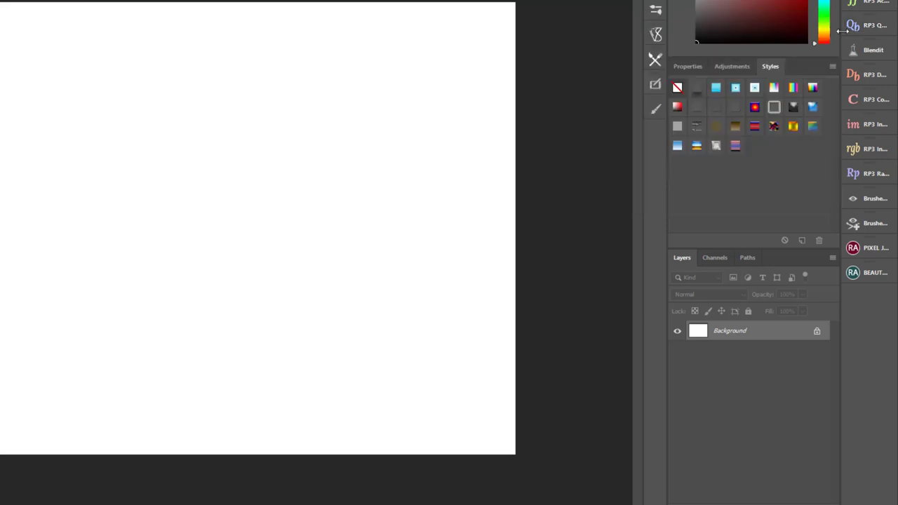
pyautogui.click(870, 50)
pyautogui.click(874, 74)
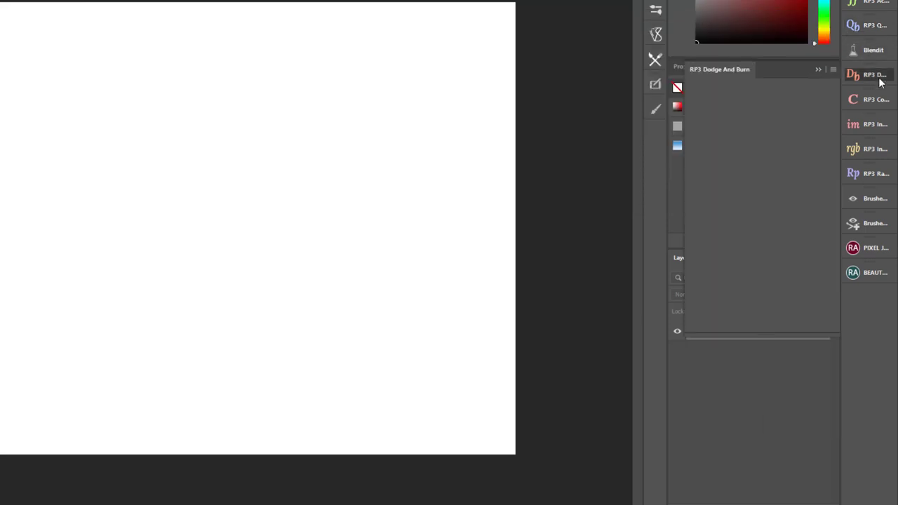
pyautogui.click(862, 99)
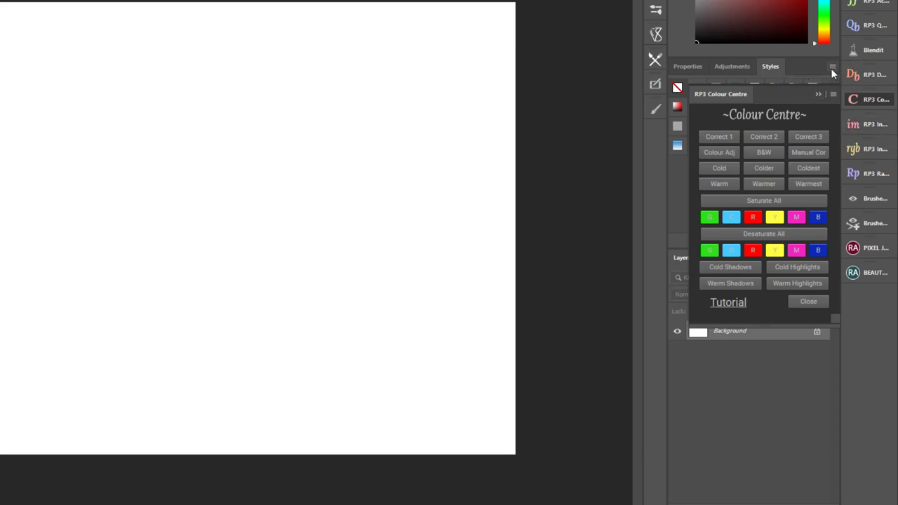
pyautogui.click(820, 93)
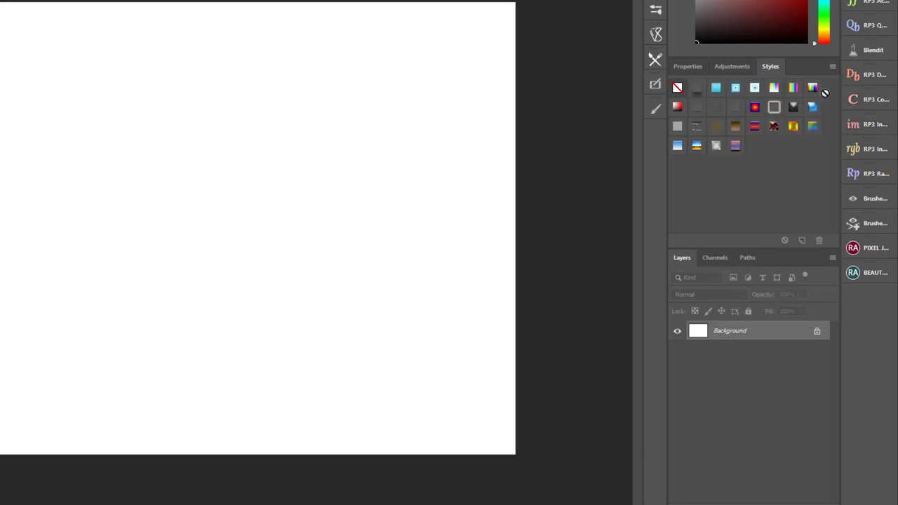
pyautogui.click(864, 78)
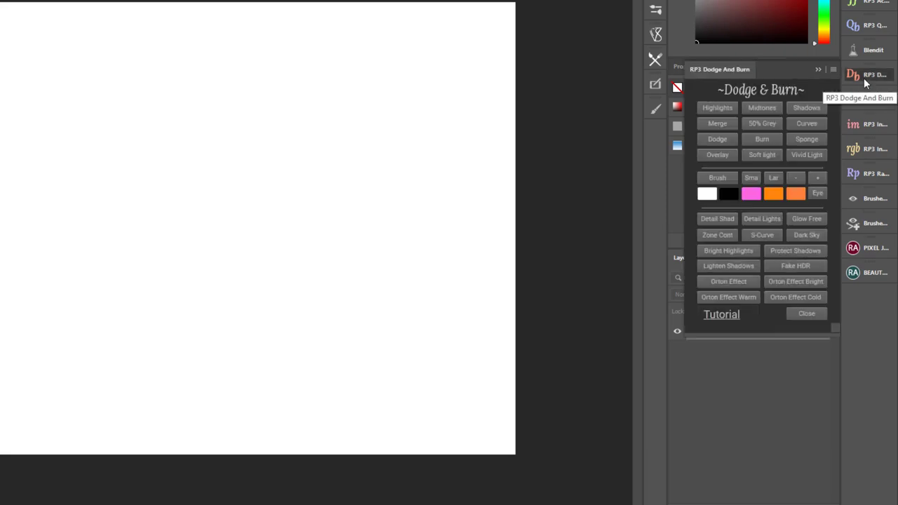
pyautogui.click(864, 77)
pyautogui.click(869, 99)
pyautogui.click(868, 99)
# - Browse the InstaMask 2, RGB Masks and Raya Pro 3 HUB panels, ending on Brusherator Preview
pyautogui.click(874, 124)
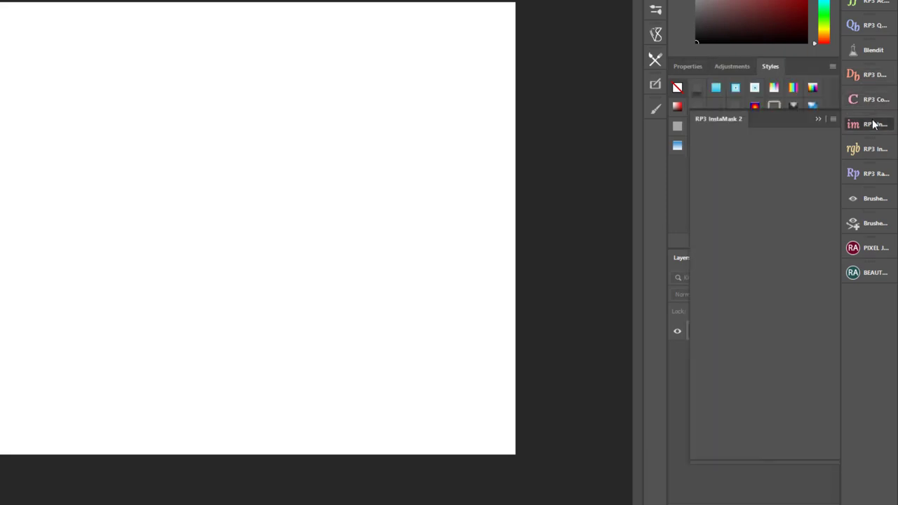
pyautogui.click(874, 125)
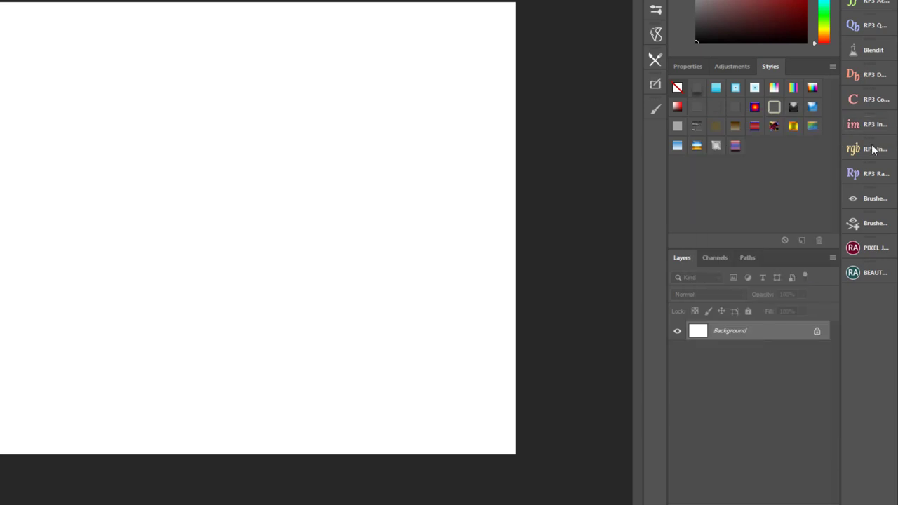
pyautogui.click(874, 149)
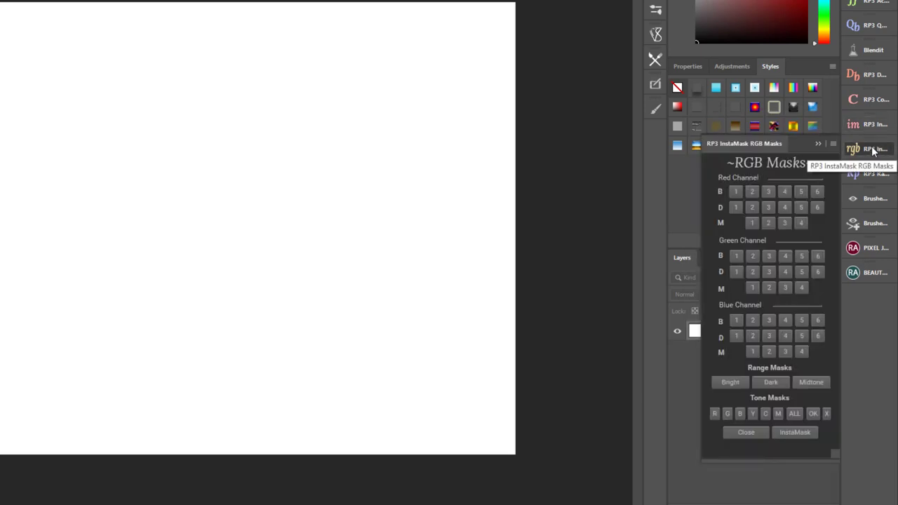
pyautogui.click(874, 149)
pyautogui.click(873, 174)
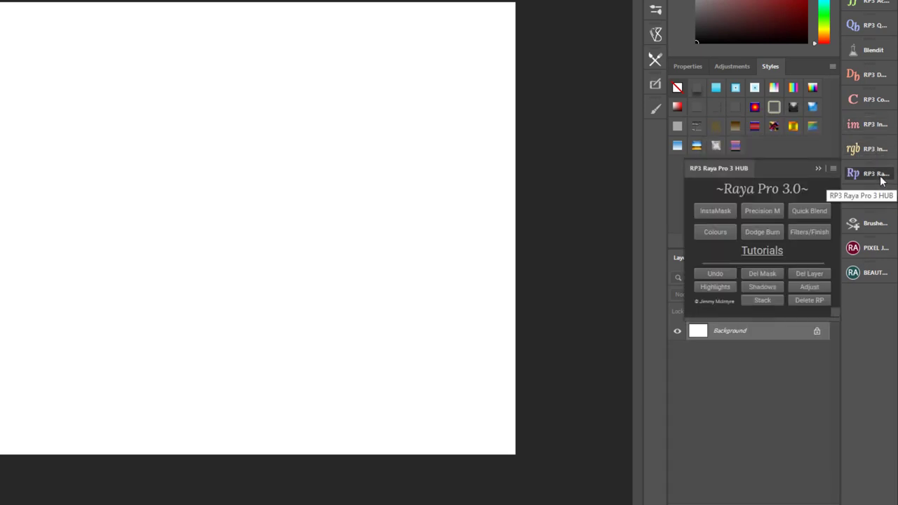
pyautogui.click(881, 179)
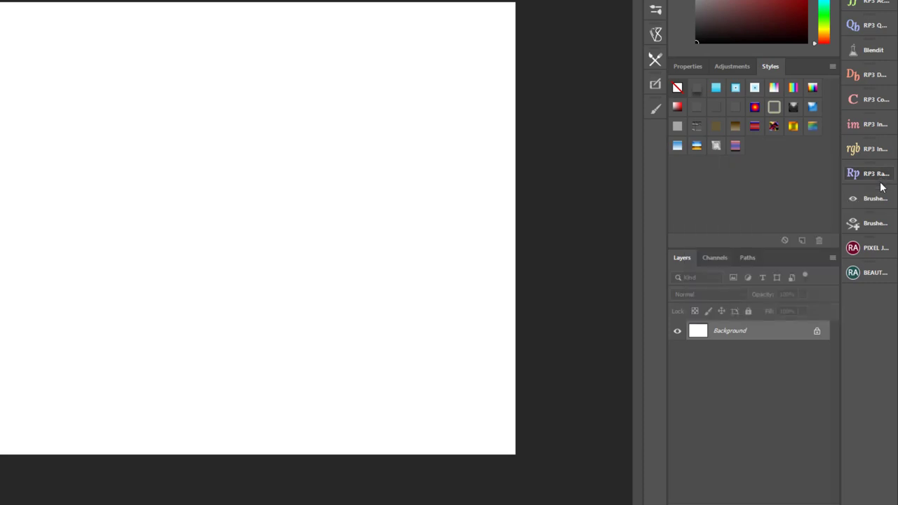
pyautogui.click(880, 199)
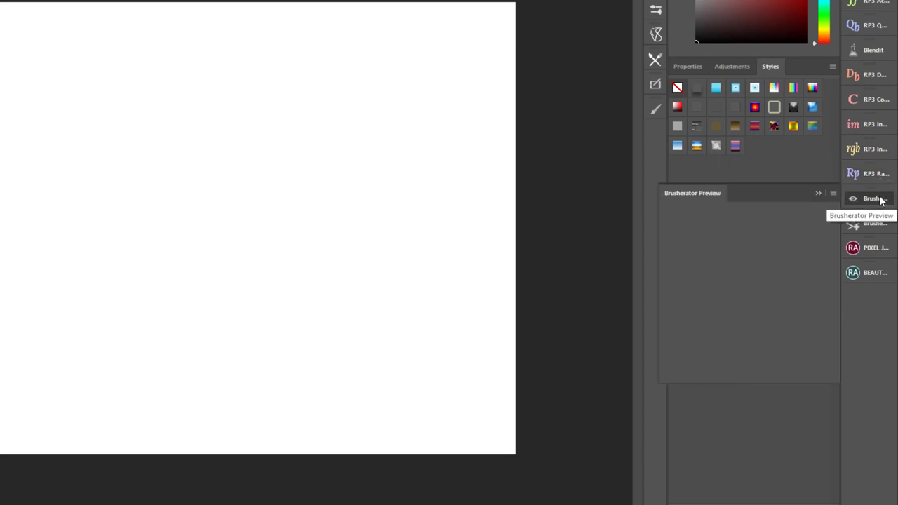
# - Browse Brusherator Plus, Pixel Juggler v2.1 and Beauty Retouch v3.1, ending on the Retouching tools panel
pyautogui.click(880, 199)
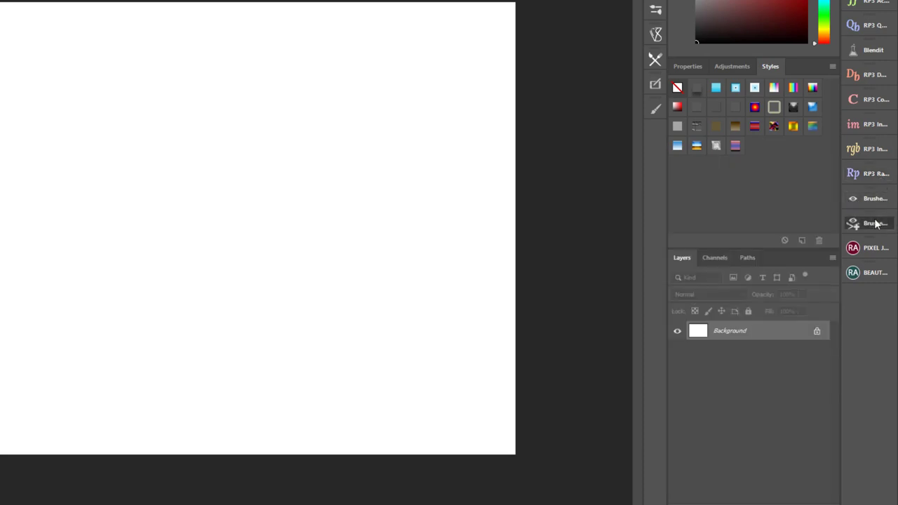
pyautogui.click(876, 223)
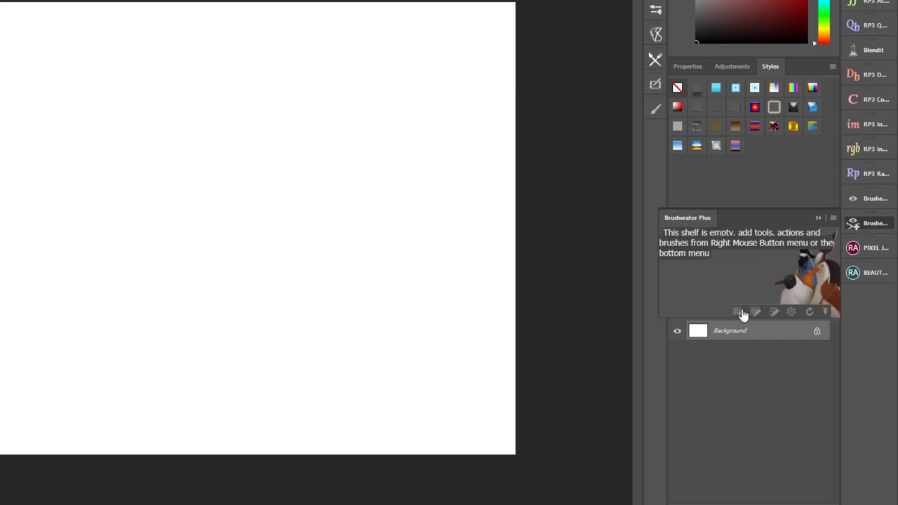
pyautogui.click(859, 225)
pyautogui.click(872, 248)
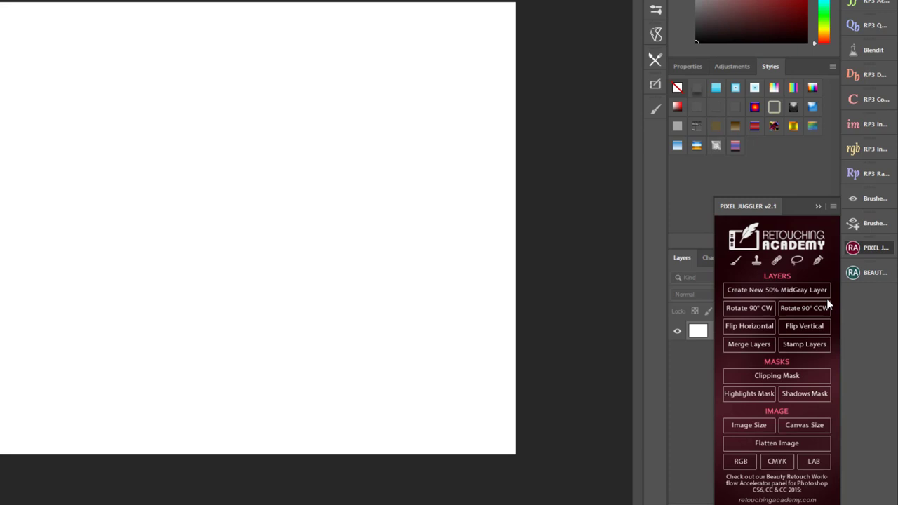
pyautogui.click(818, 207)
pyautogui.click(865, 273)
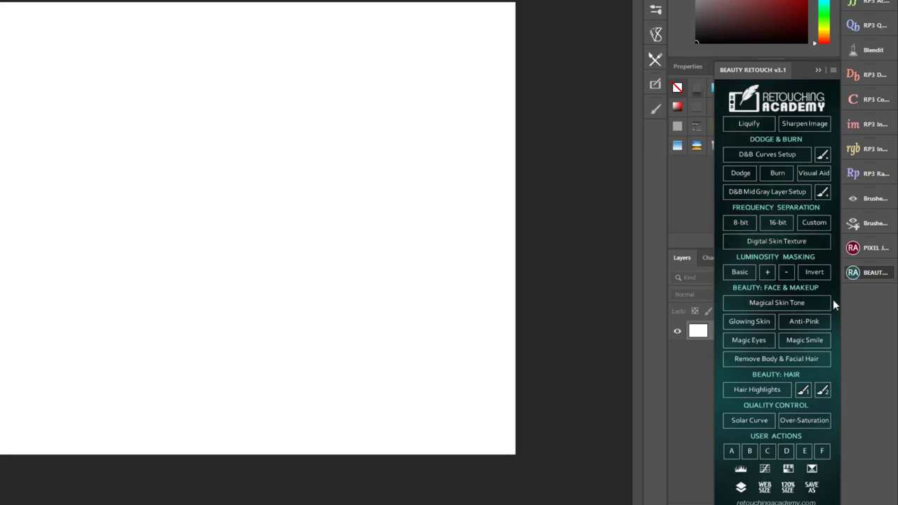
pyautogui.click(856, 277)
pyautogui.click(655, 109)
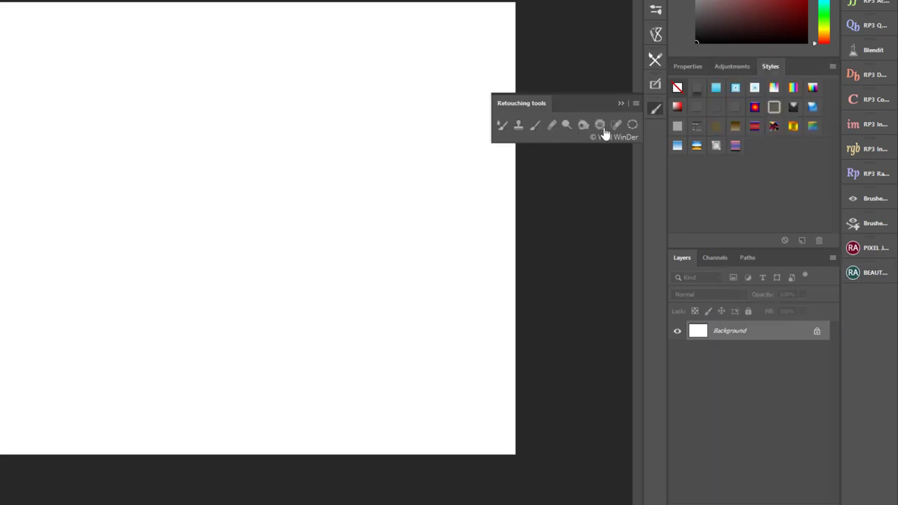
# - Open the Ultimate Retouch panel and page through its tabs from Basic Operations to Custom Buttons
pyautogui.click(652, 108)
pyautogui.click(655, 84)
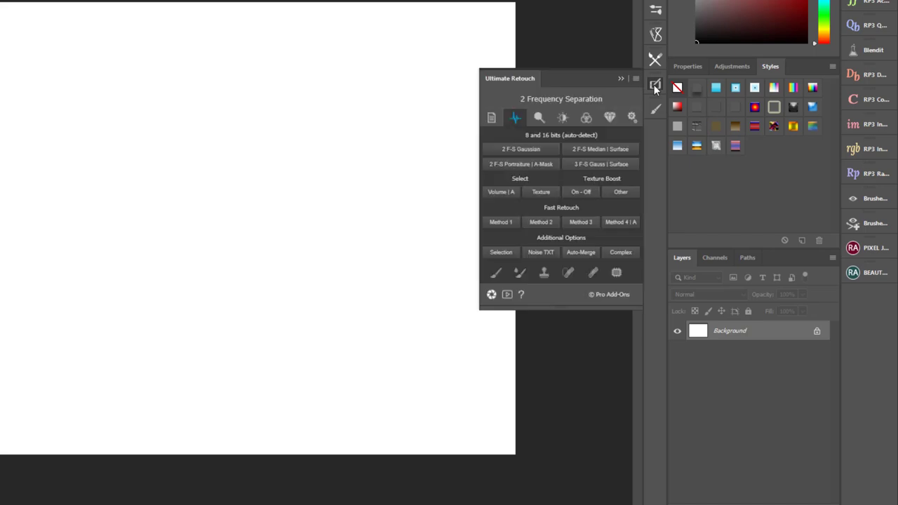
pyautogui.click(491, 119)
pyautogui.click(515, 120)
pyautogui.click(538, 121)
pyautogui.click(562, 118)
pyautogui.click(586, 118)
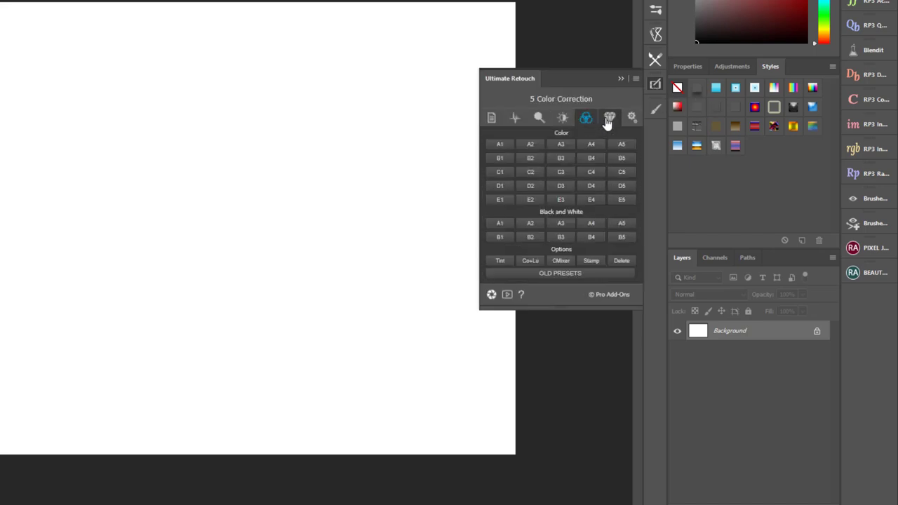
pyautogui.click(610, 118)
pyautogui.click(630, 120)
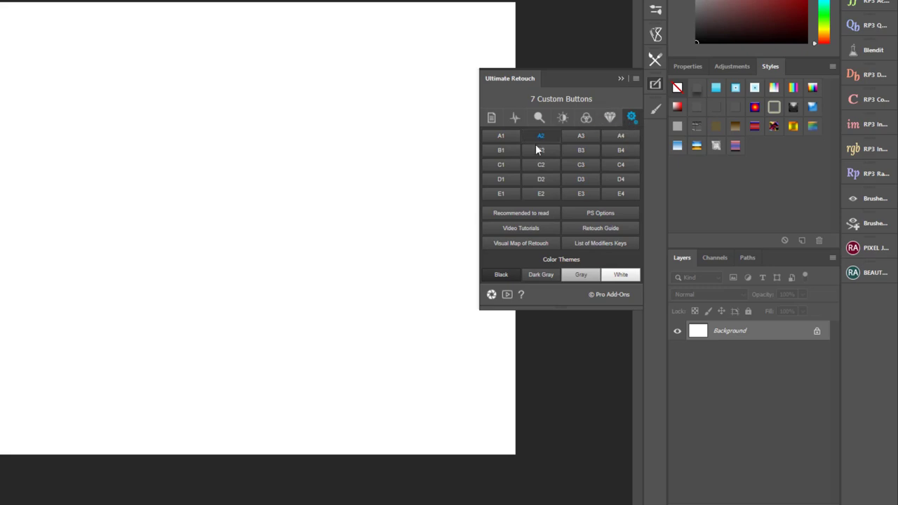
# - View Delicious Retouch, then the Venus v2.0.0 Bokeh, Atmosphere, Flare and Mood effects
pyautogui.click(656, 59)
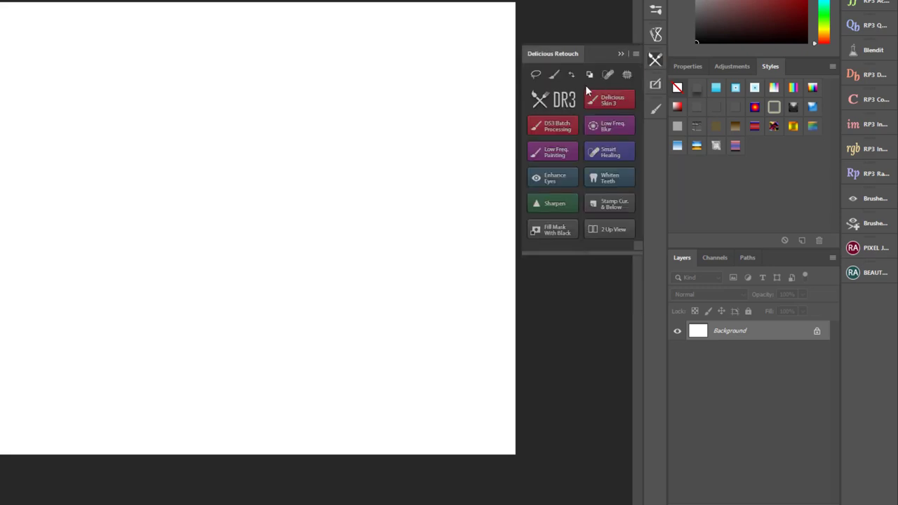
pyautogui.click(657, 35)
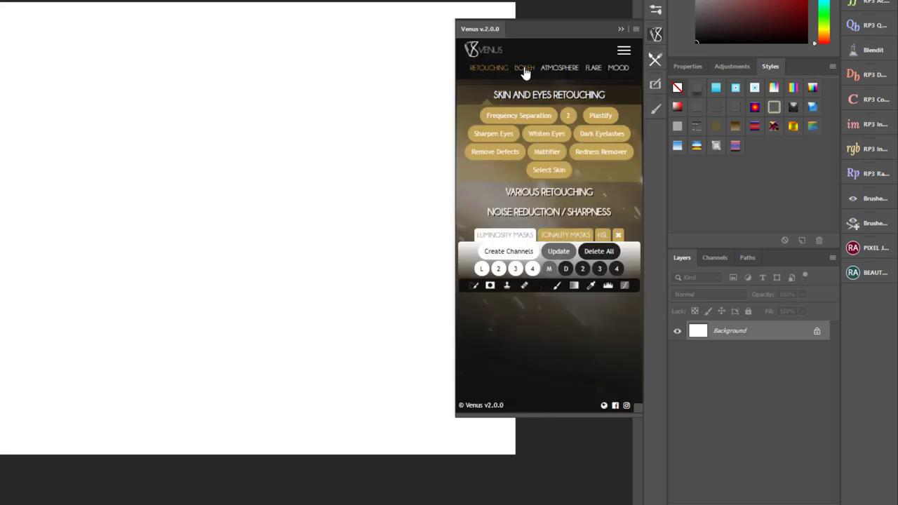
pyautogui.click(524, 69)
pyautogui.click(551, 73)
pyautogui.click(594, 73)
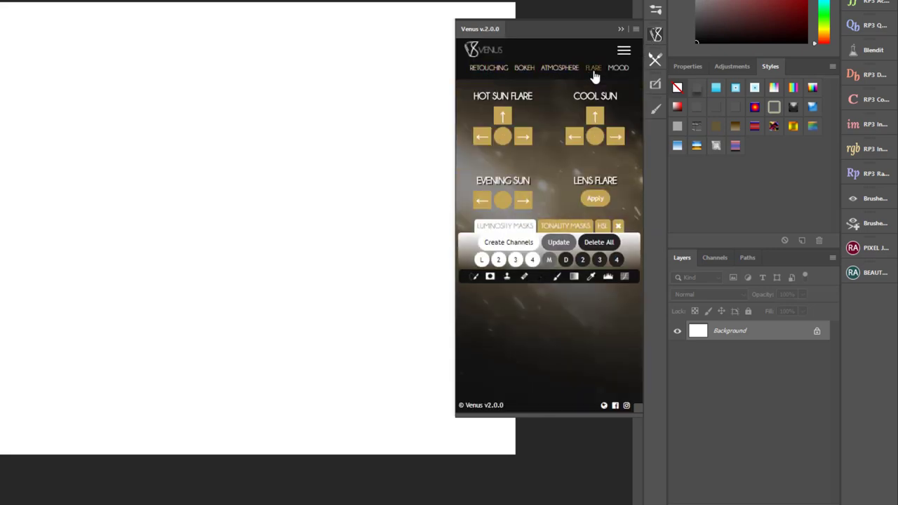
pyautogui.click(618, 69)
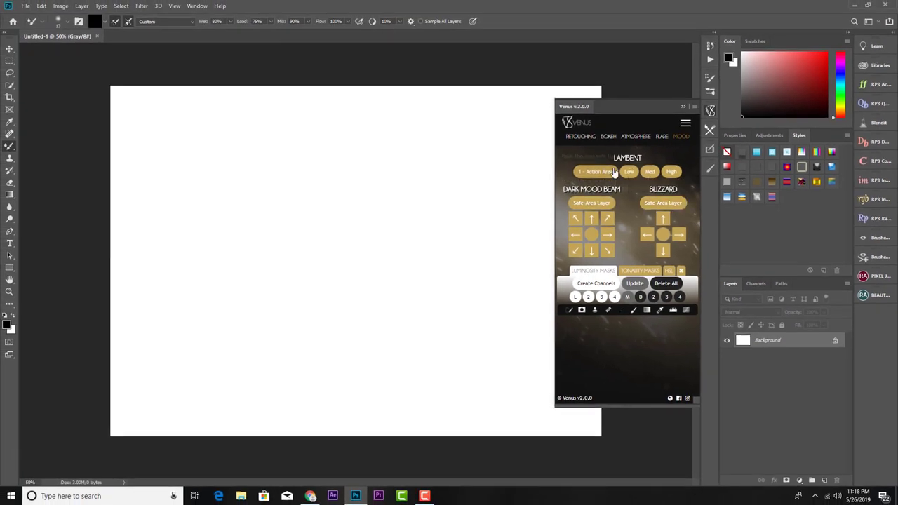
# - Close the Venus panel and briefly toggle the docked, Brush Settings and Actions panels
pyautogui.click(685, 107)
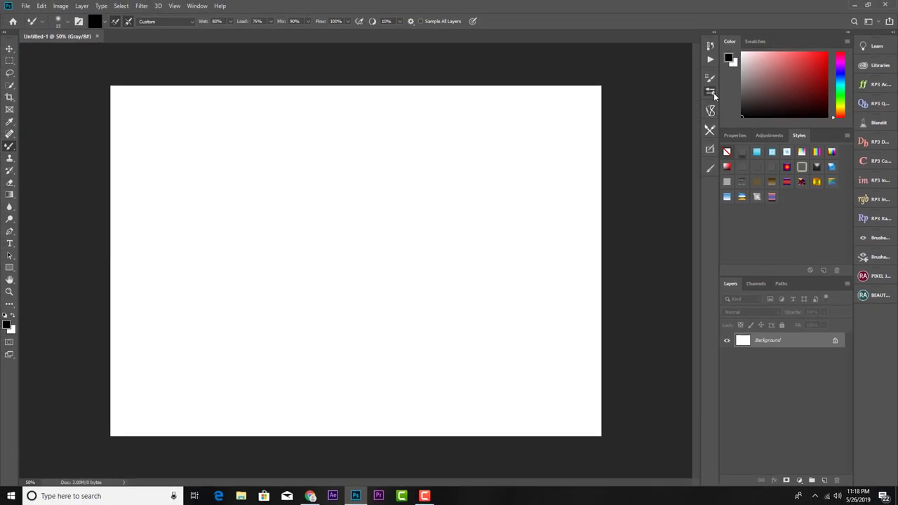
pyautogui.click(712, 94)
pyautogui.click(712, 93)
pyautogui.click(711, 80)
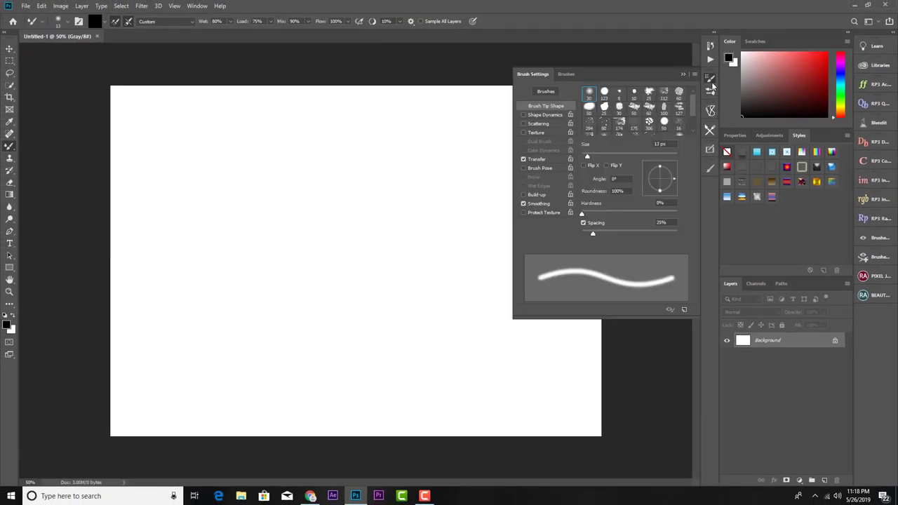
pyautogui.click(712, 83)
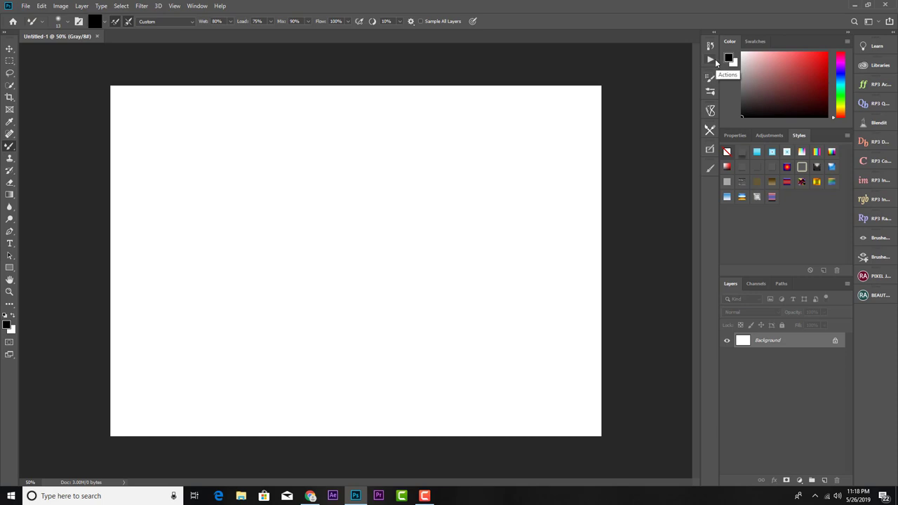
pyautogui.click(711, 61)
pyautogui.click(711, 62)
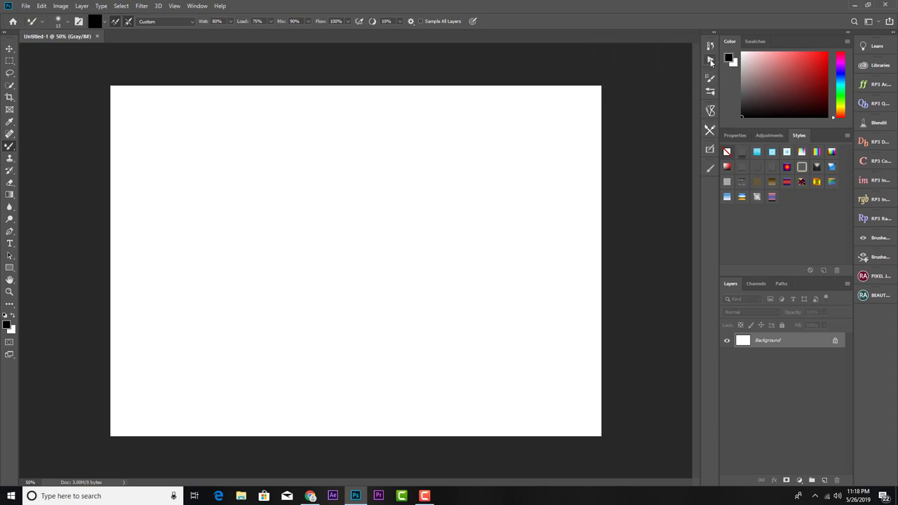
# - Preview and close the Imagenomic Portraiture 3 and Realgrain filter windows
pyautogui.click(141, 6)
pyautogui.moveTo(158, 215)
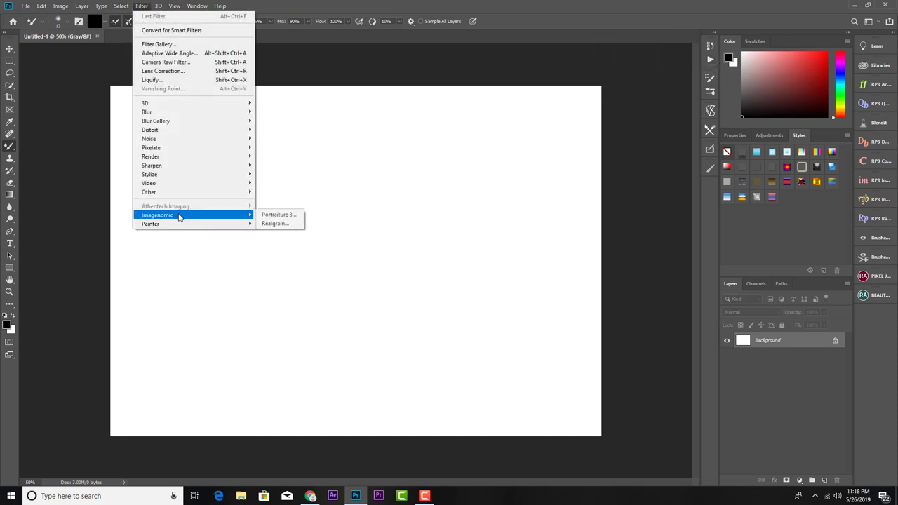
pyautogui.click(292, 215)
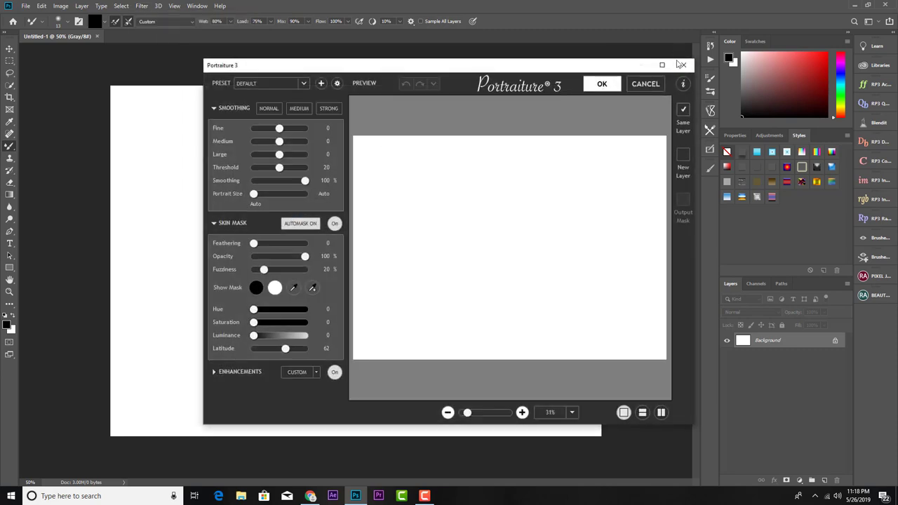
pyautogui.click(681, 65)
pyautogui.click(141, 6)
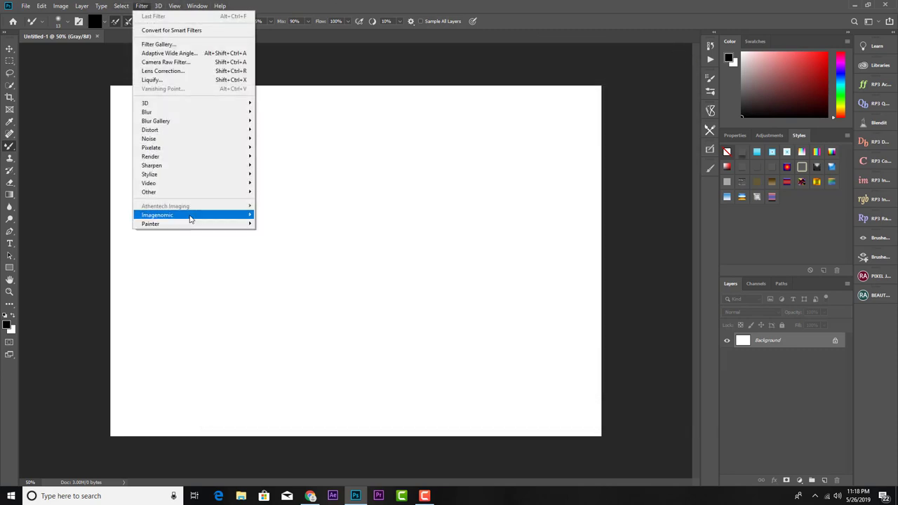
pyautogui.moveTo(168, 215)
pyautogui.click(280, 225)
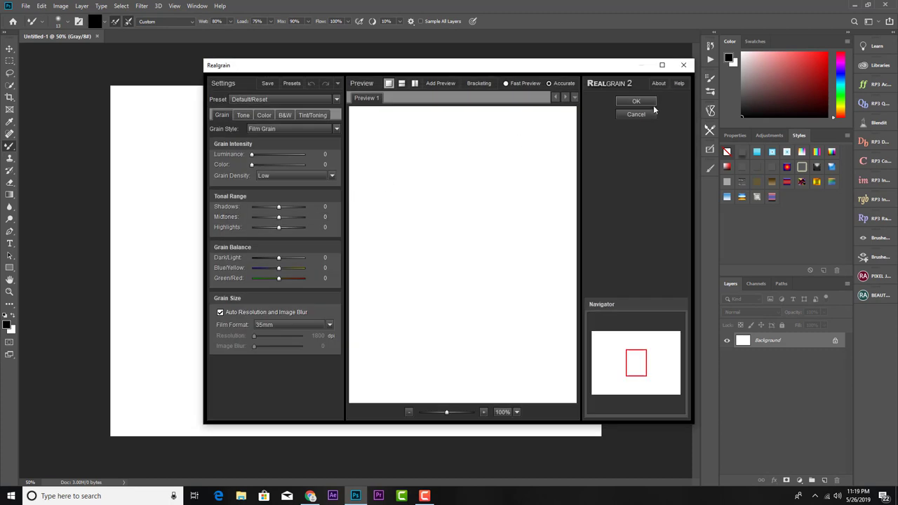
pyautogui.click(682, 66)
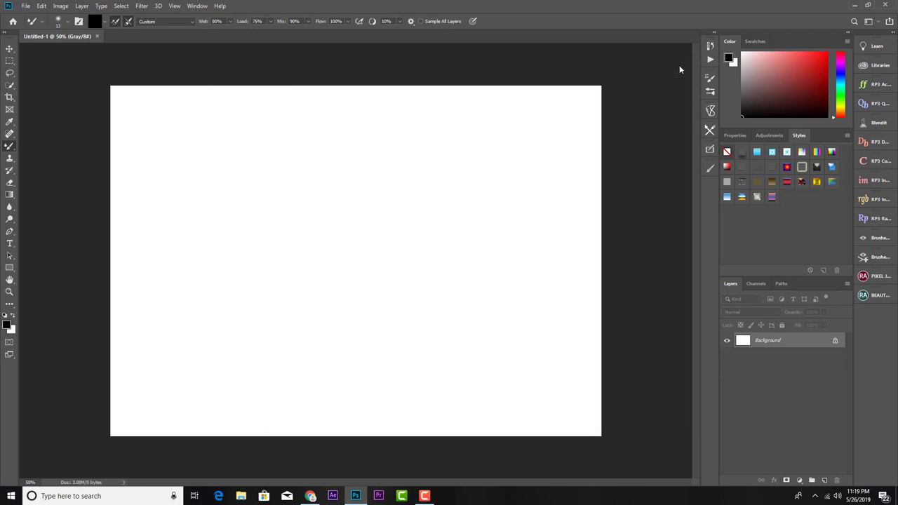
# - Open the Filter menu to reach the Noise submenu containing GREYCstoration
pyautogui.click(141, 6)
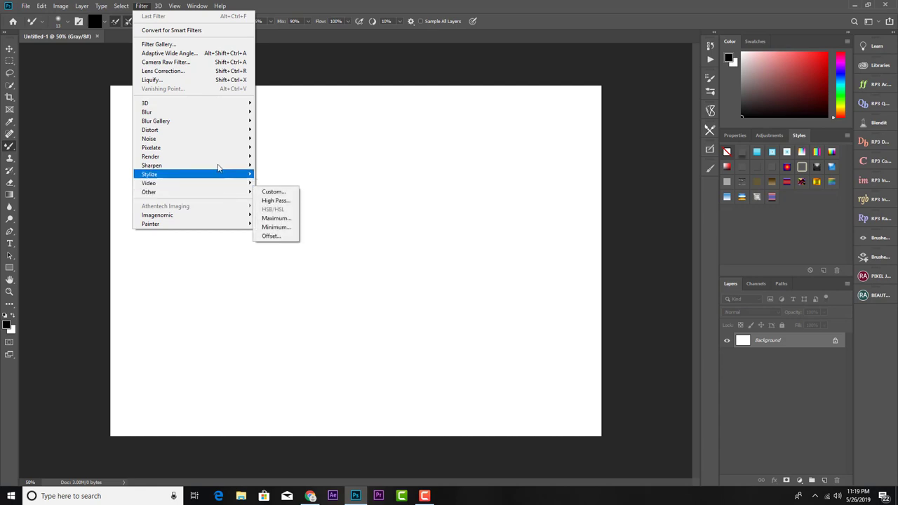
pyautogui.moveTo(193, 138)
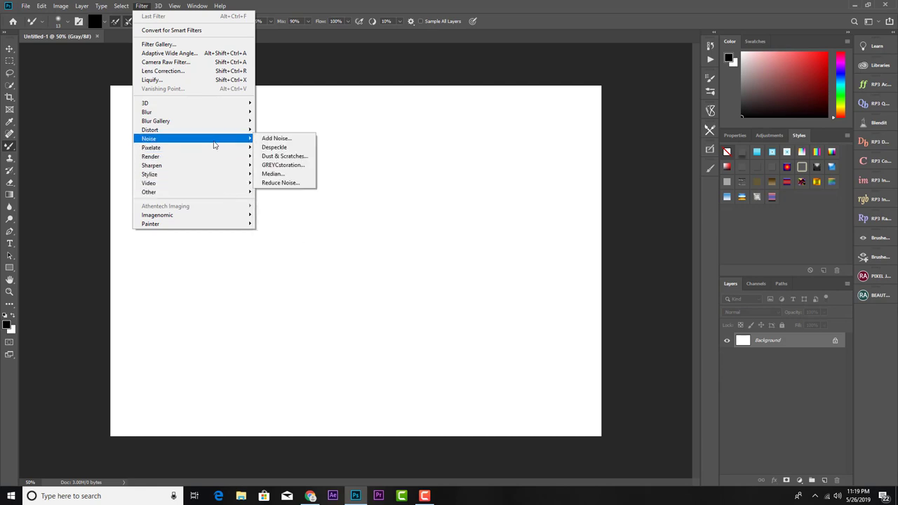
# - Preview and close GREYCstoration, then open the Camera Raw Filter past its welcome screen
pyautogui.click(283, 165)
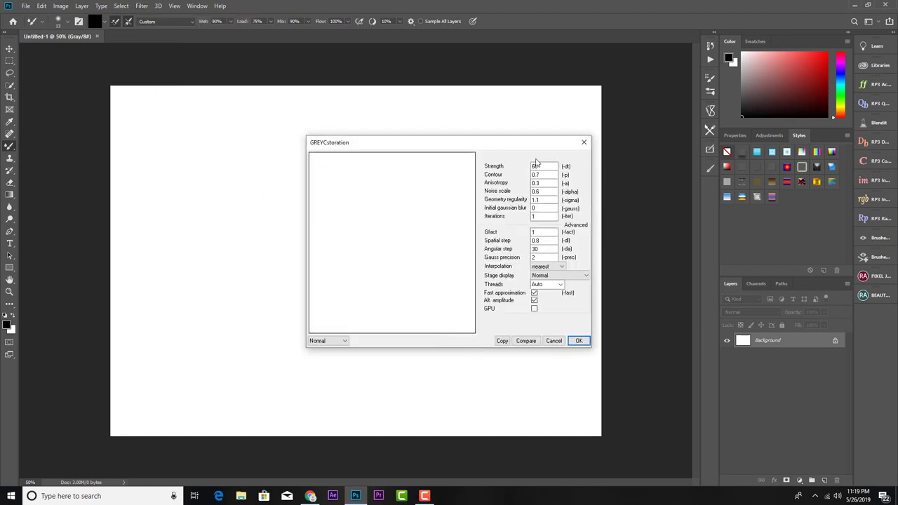
pyautogui.click(583, 142)
pyautogui.click(144, 5)
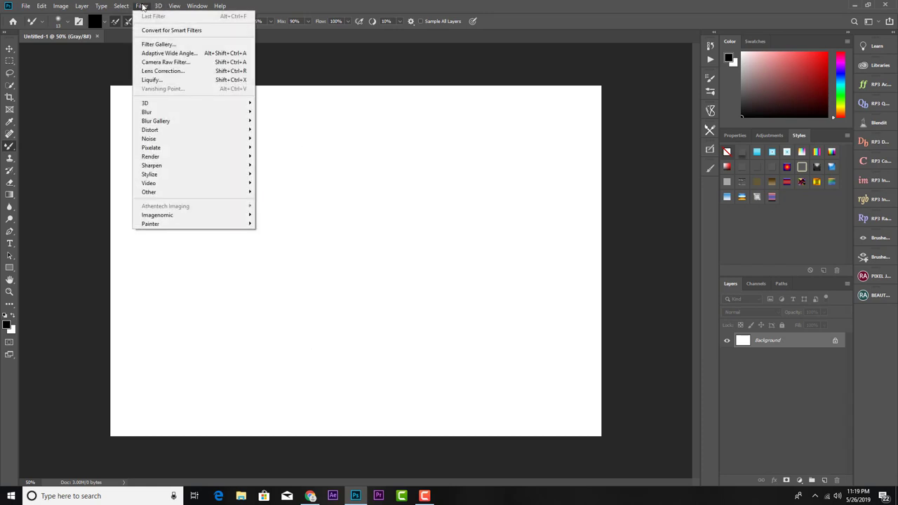
pyautogui.click(177, 61)
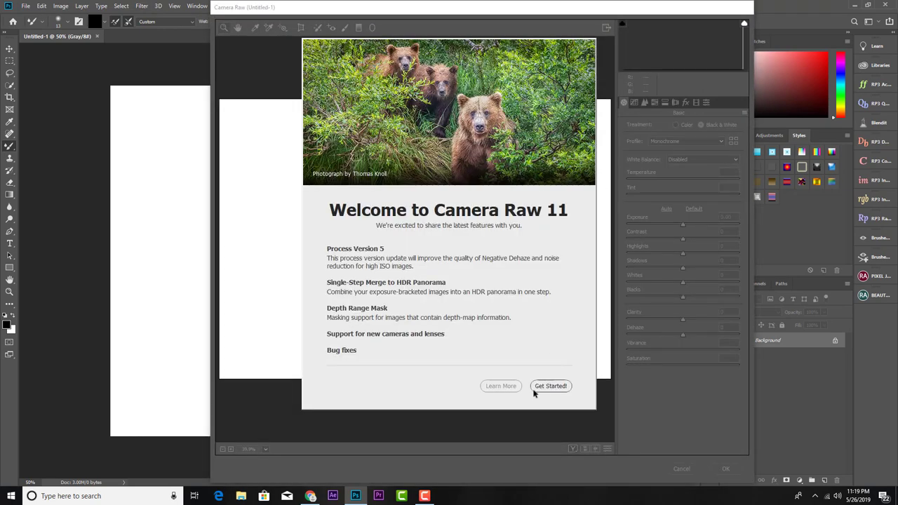
pyautogui.click(549, 387)
# - Browse Camera Raw's Tone Curve, Detail, Lens, Effects, Calibration and Presets tabs, then cancel
pyautogui.click(635, 103)
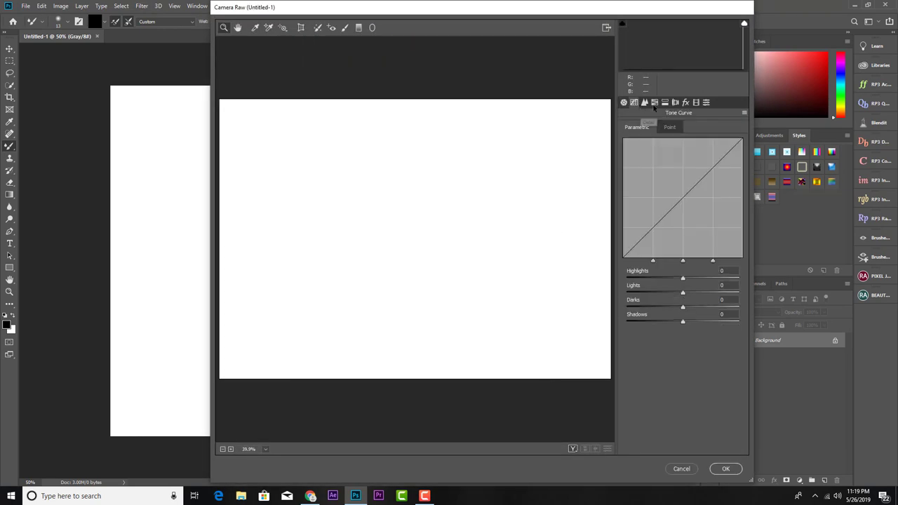
pyautogui.click(646, 102)
pyautogui.click(675, 102)
pyautogui.click(686, 103)
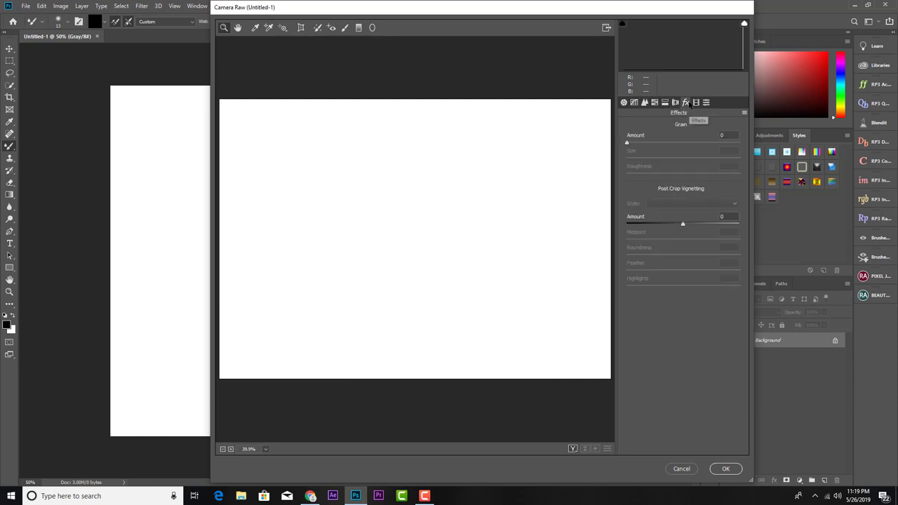
pyautogui.click(696, 102)
pyautogui.click(706, 102)
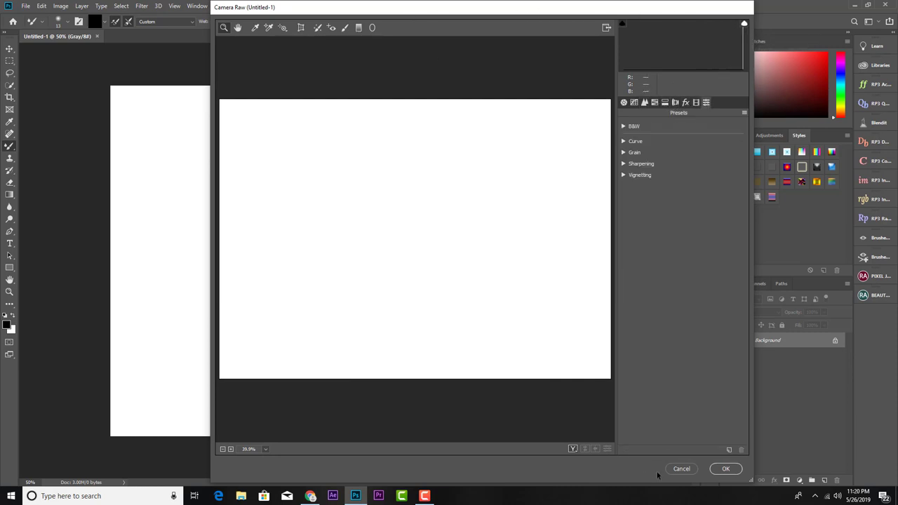
pyautogui.click(681, 468)
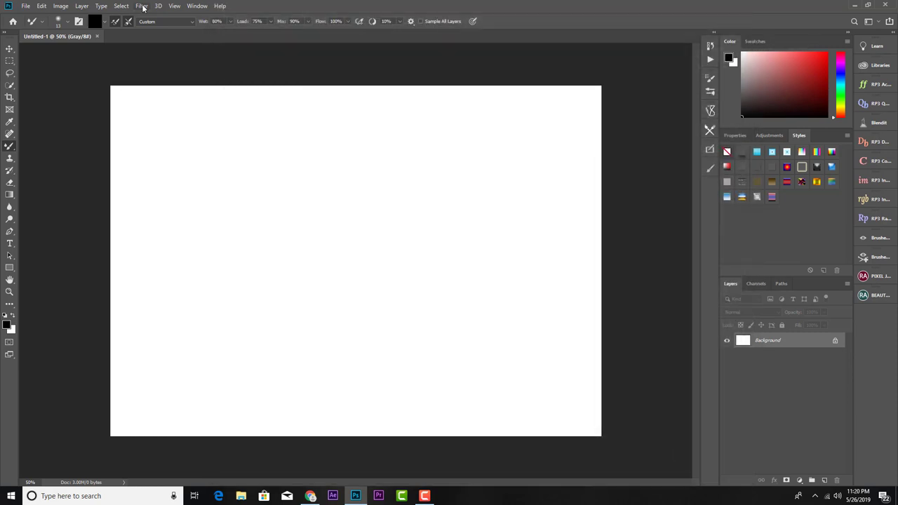
pyautogui.click(142, 7)
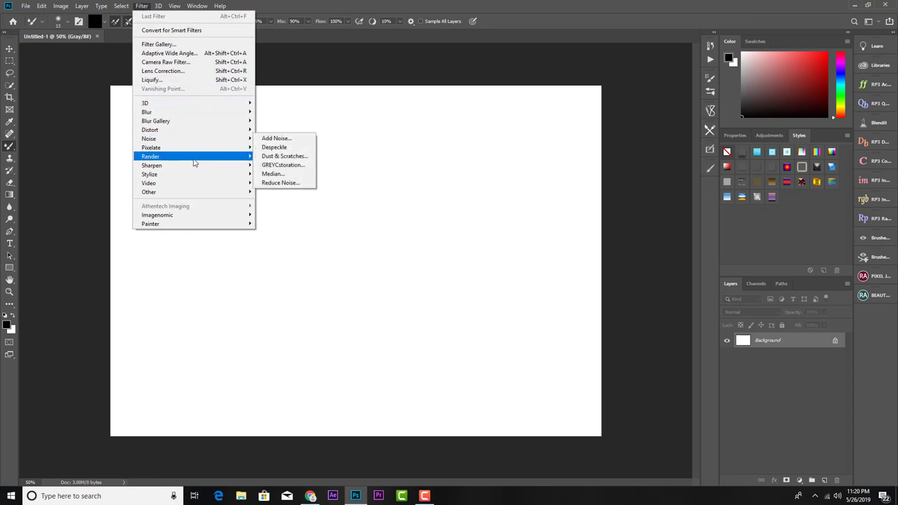
pyautogui.moveTo(191, 139)
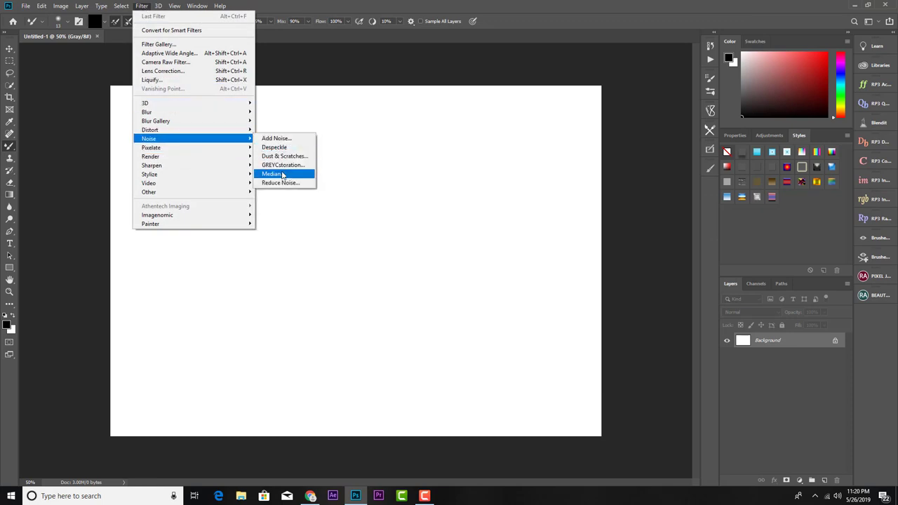
pyautogui.click(279, 183)
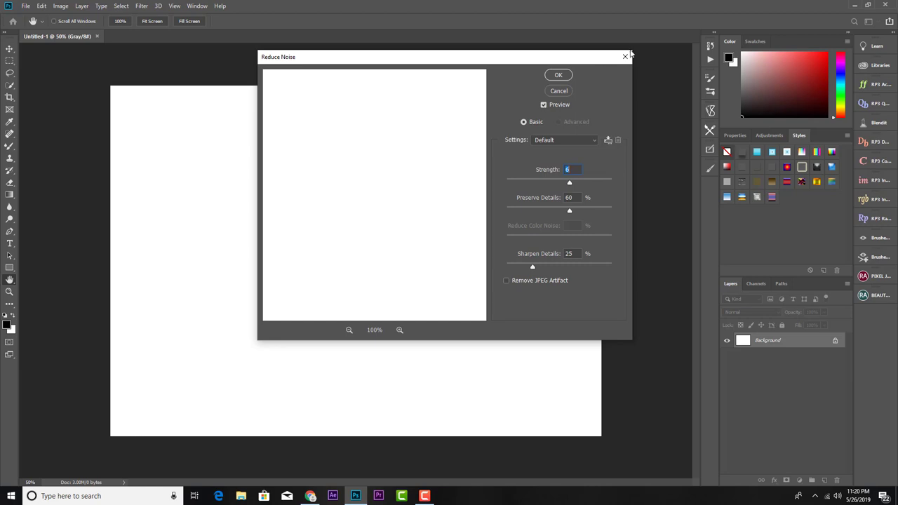
pyautogui.click(627, 56)
pyautogui.click(142, 5)
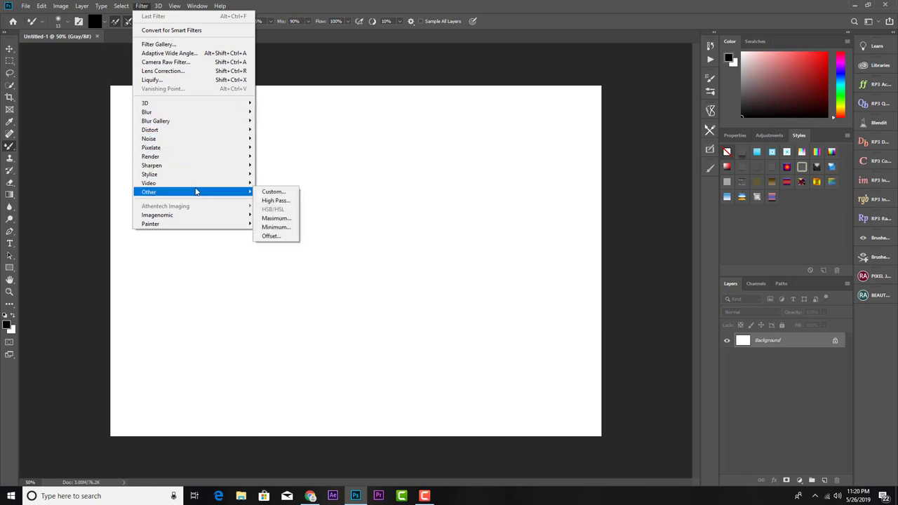
pyautogui.click(364, 93)
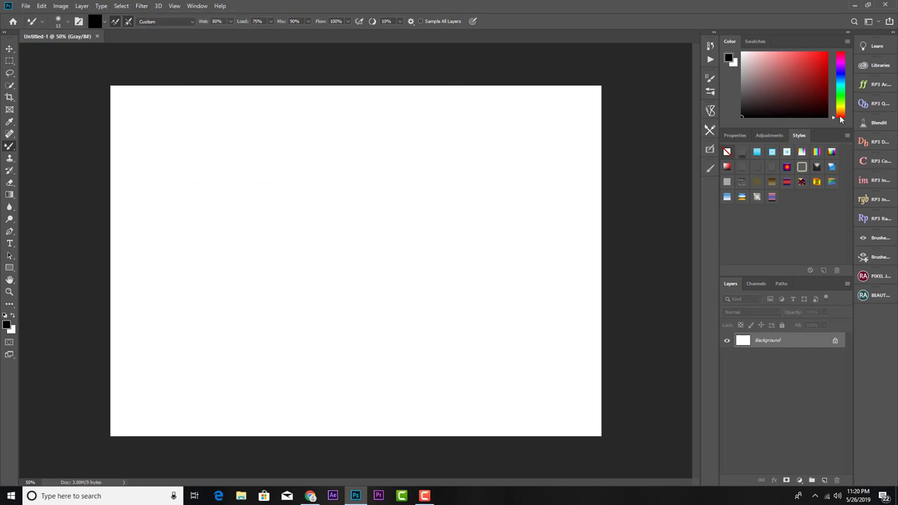
# - Toggle RP3 Actions And Filters, view Beauty Retouch and Ultimate Retouch, then open the Styles panel menu
pyautogui.click(878, 85)
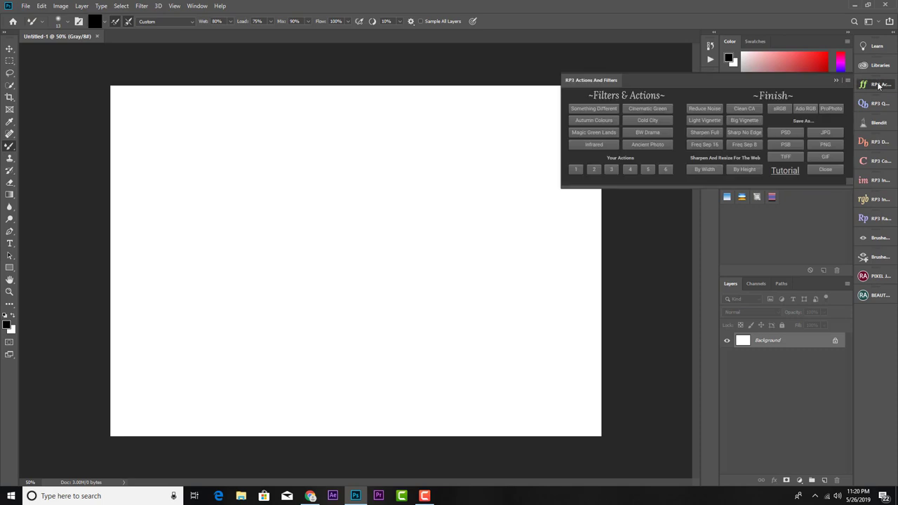
pyautogui.click(878, 85)
pyautogui.click(868, 298)
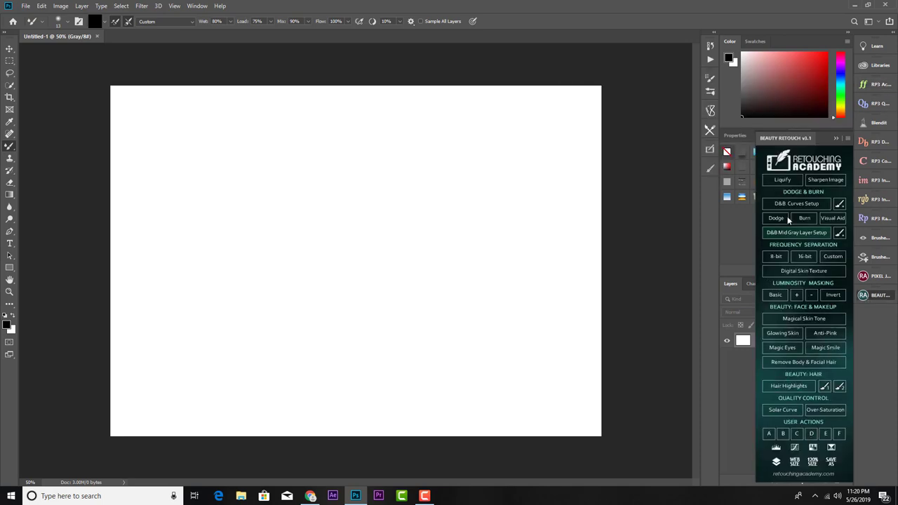
pyautogui.click(710, 150)
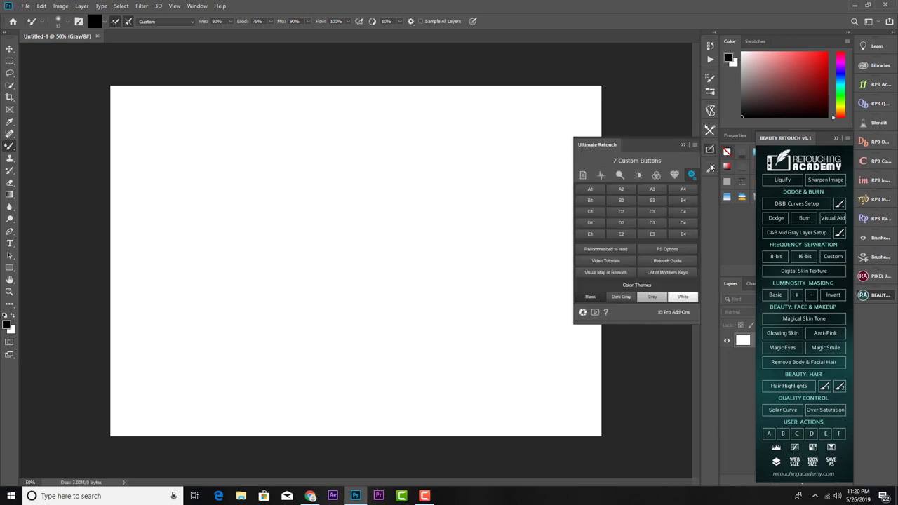
pyautogui.click(714, 171)
pyautogui.click(709, 152)
pyautogui.click(837, 139)
pyautogui.click(848, 136)
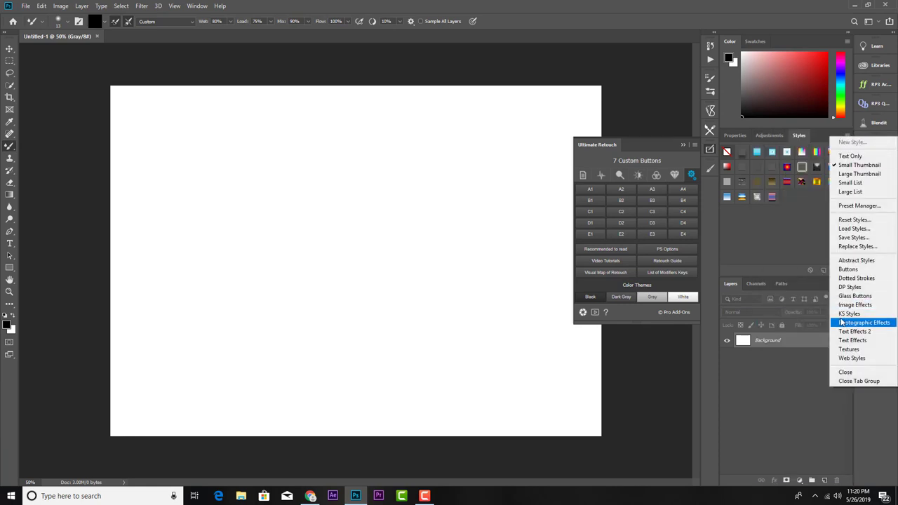
# - Load the .asl style file from E:\PHOTOSHOP\PLUGING\style\10000+ Styles (TMG) into the Styles panel
pyautogui.click(851, 228)
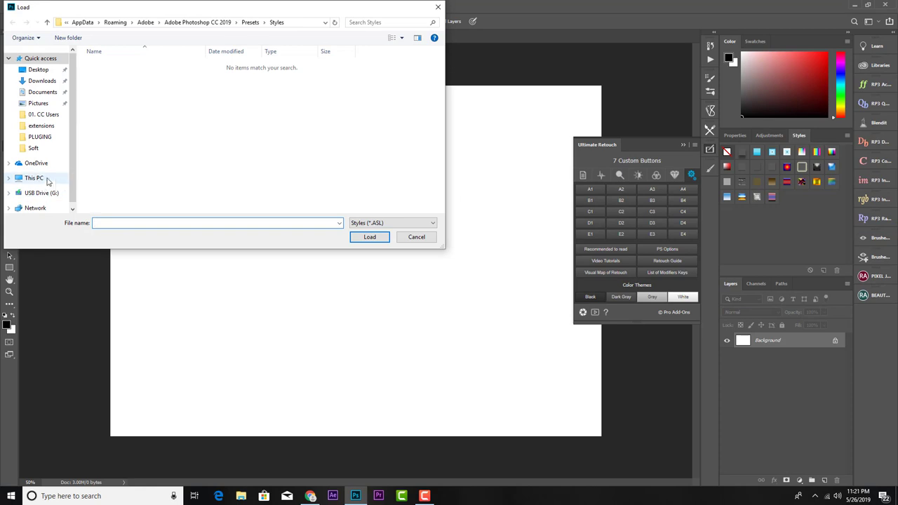
pyautogui.click(35, 178)
pyautogui.doubleClick(370, 162)
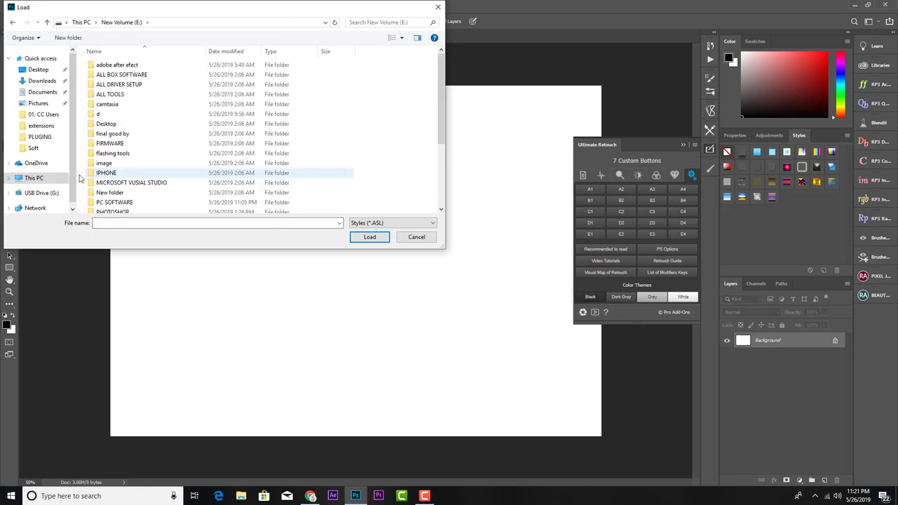
pyautogui.scroll(-1, 133, 199)
pyautogui.doubleClick(118, 188)
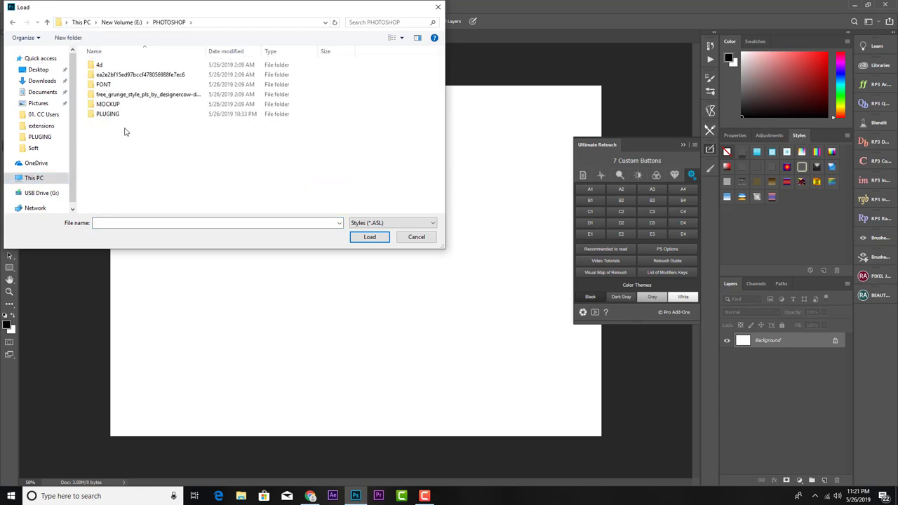
pyautogui.click(113, 115)
pyautogui.doubleClick(112, 115)
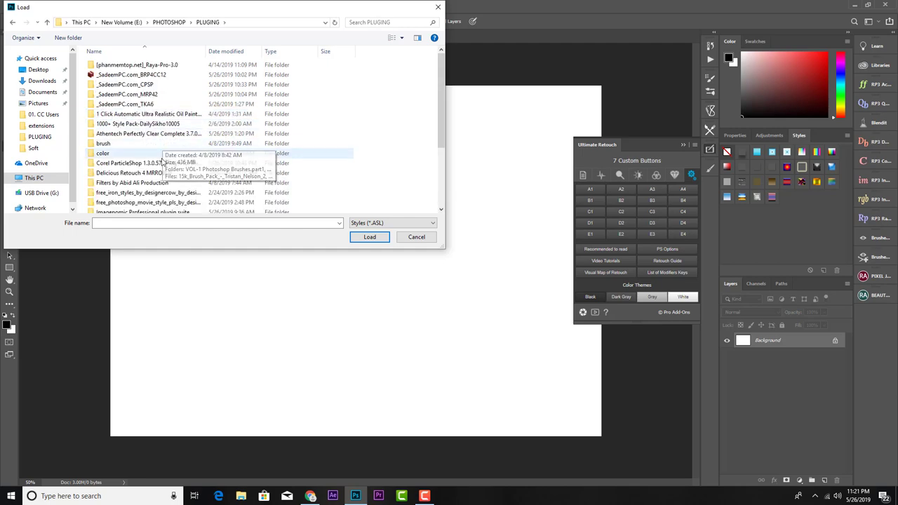
pyautogui.scroll(-2, 181, 186)
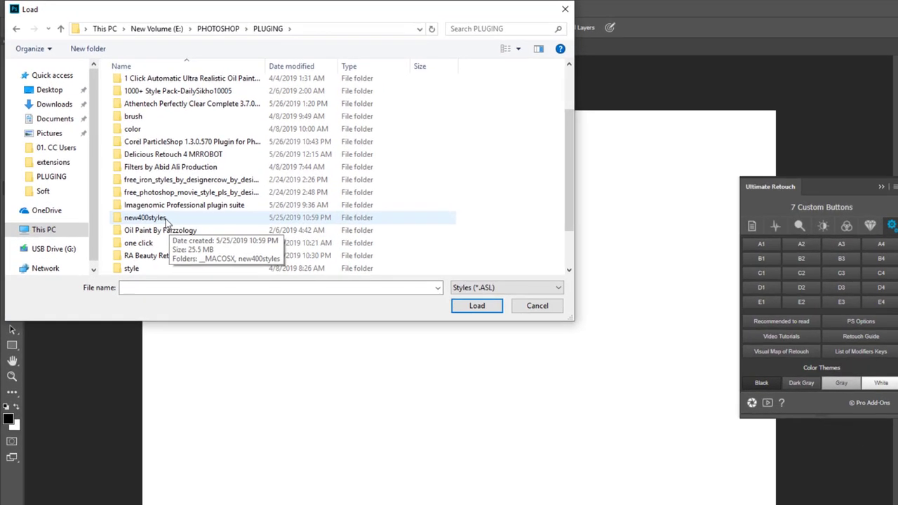
pyautogui.click(145, 195)
pyautogui.doubleClick(145, 271)
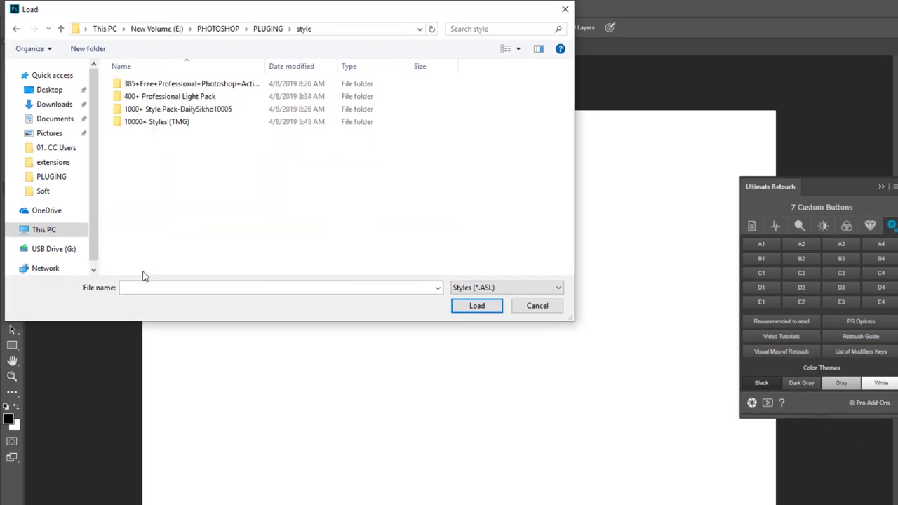
pyautogui.doubleClick(154, 123)
pyautogui.doubleClick(136, 85)
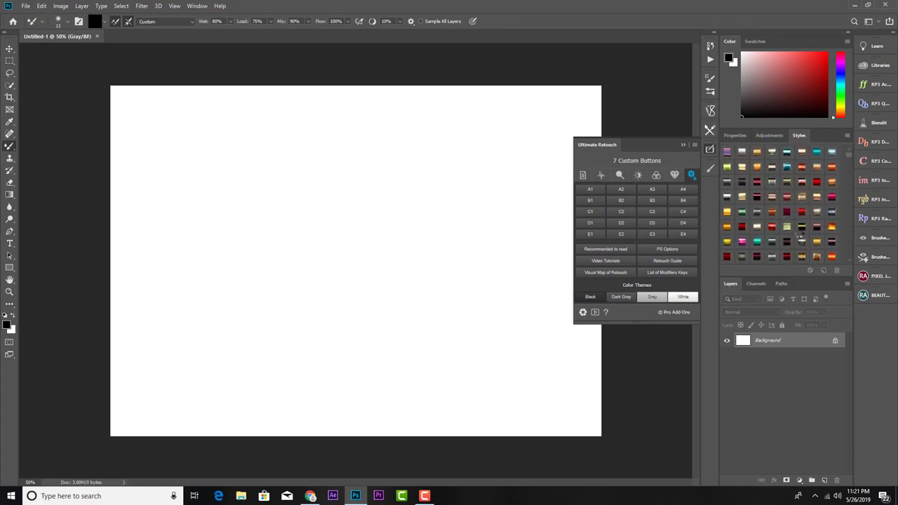
# - Scroll through the newly loaded styles and start loading another style set
pyautogui.scroll(-2, 845, 174)
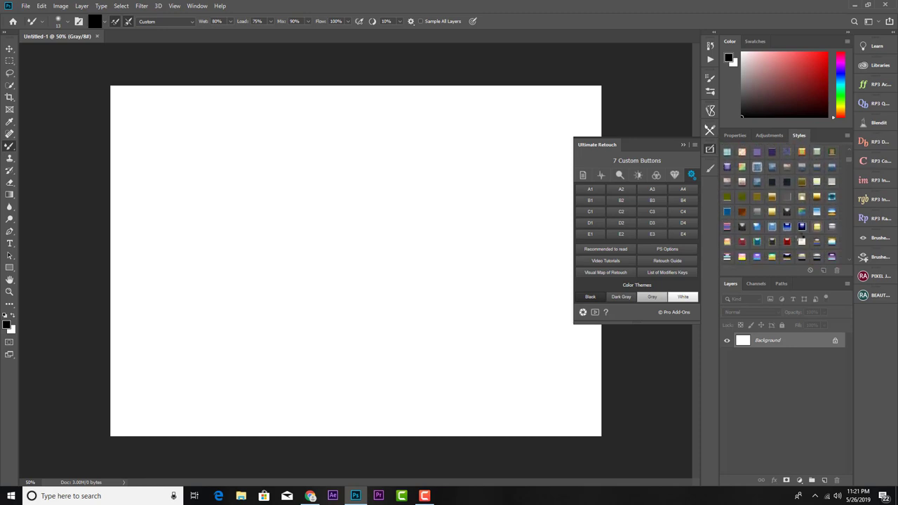
pyautogui.scroll(-2, 845, 175)
pyautogui.moveTo(848, 160); pyautogui.dragTo(843, 261)
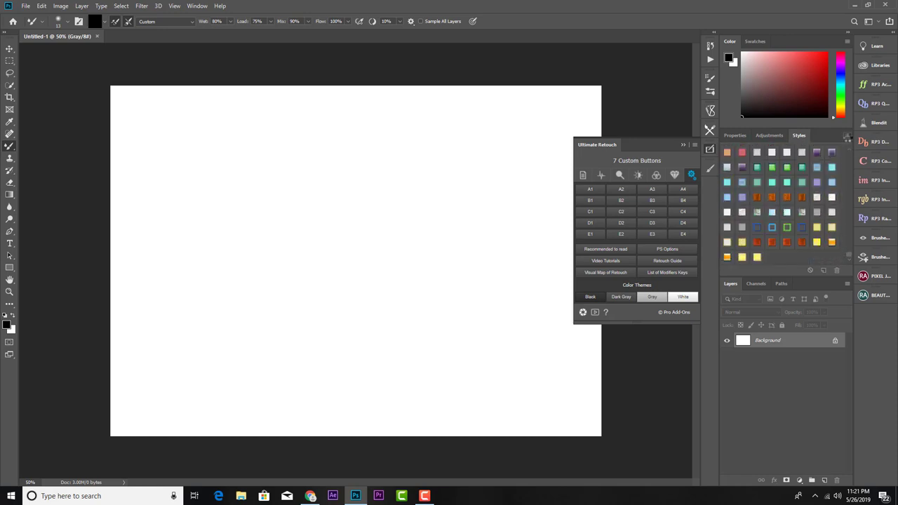
pyautogui.click(847, 136)
pyautogui.click(856, 230)
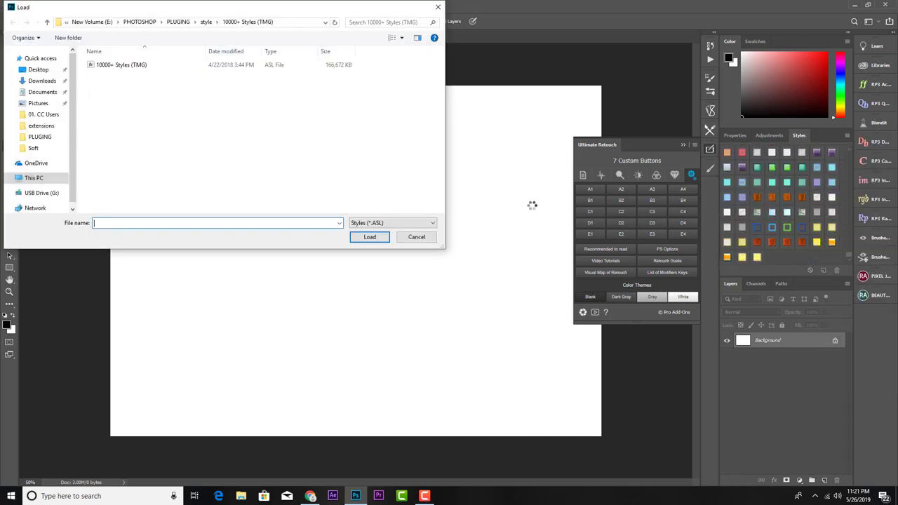
# - Look through the 400+ Professional Light Pack and 385+ actions bundle folders for the pack
pyautogui.click(47, 22)
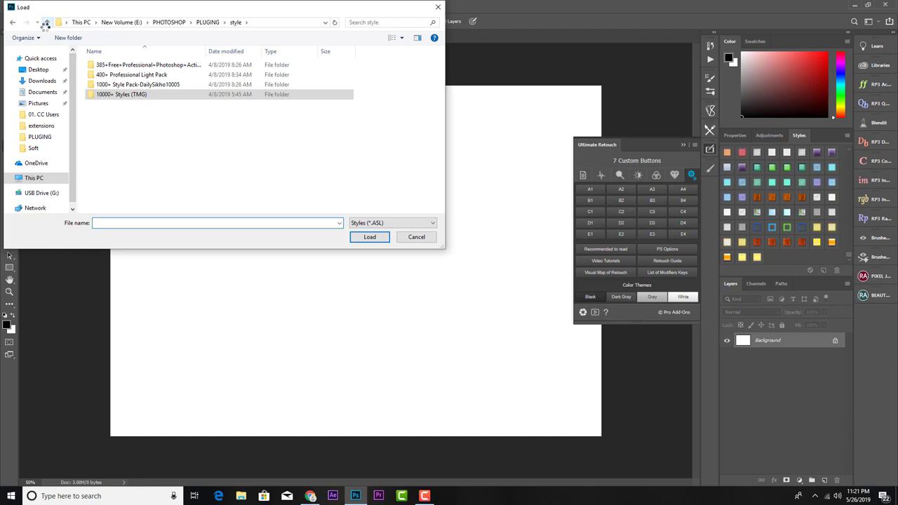
pyautogui.doubleClick(125, 74)
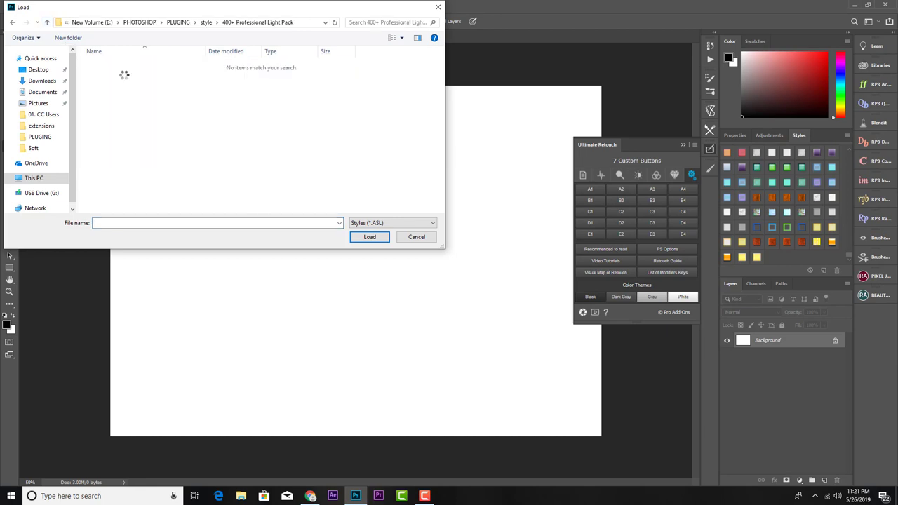
pyautogui.click(47, 22)
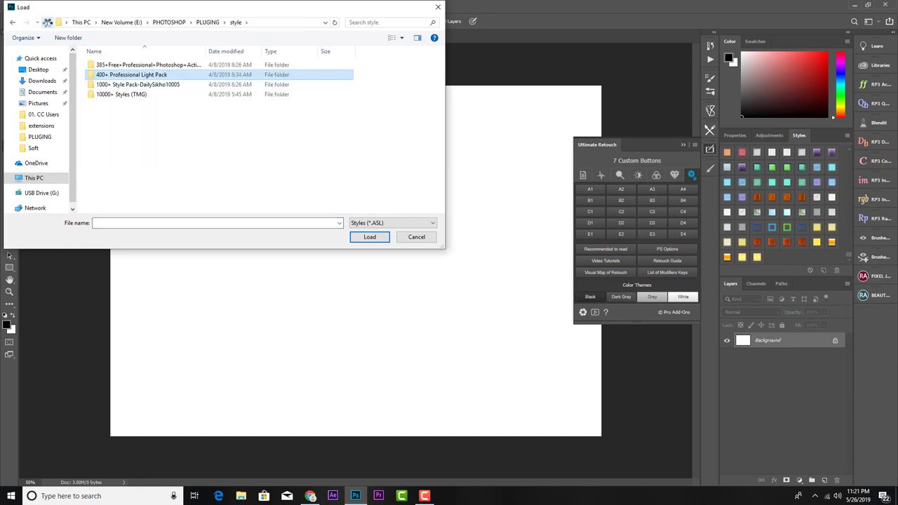
pyautogui.doubleClick(102, 64)
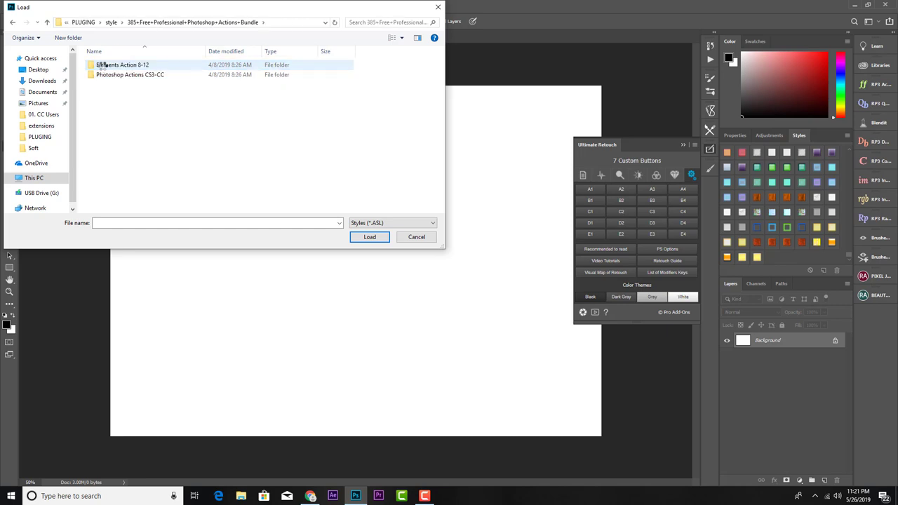
pyautogui.doubleClick(125, 65)
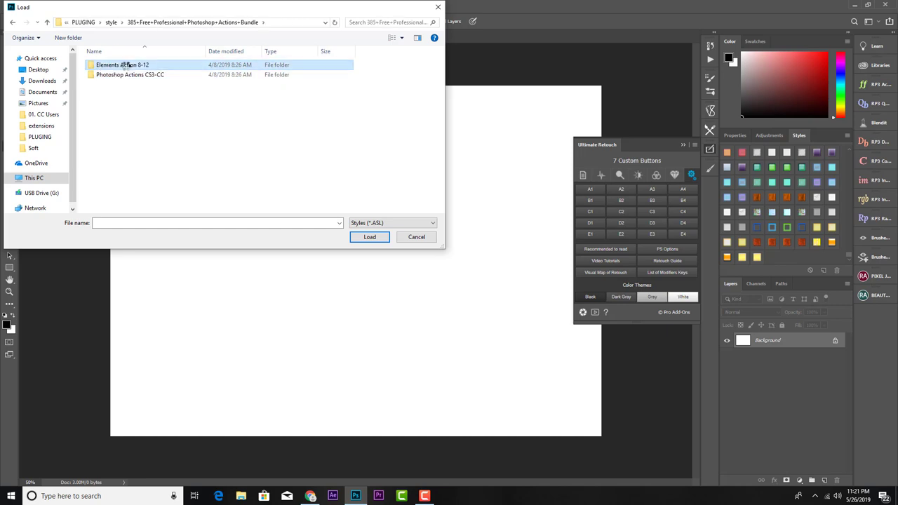
# - Return to PLUGING and load 400styles.asl from new400styles\new400styles
pyautogui.click(47, 22)
pyautogui.click(47, 22)
pyautogui.click(47, 22)
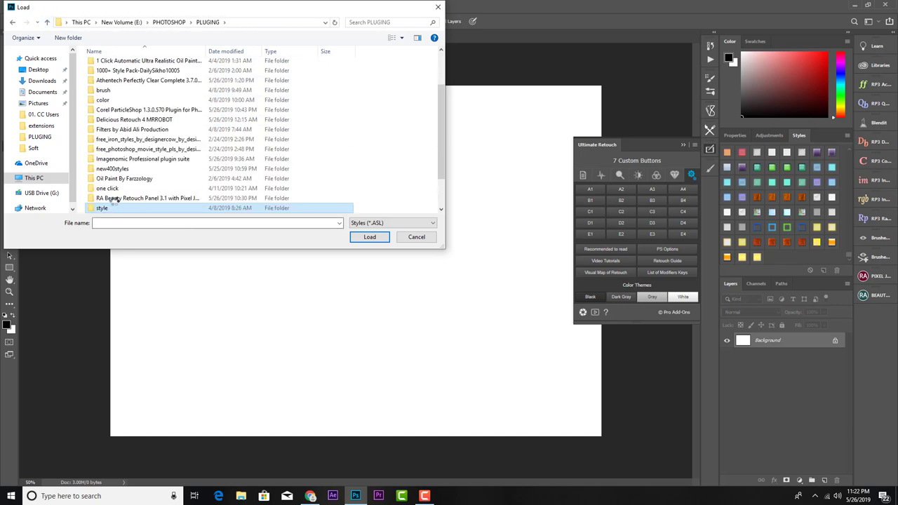
pyautogui.doubleClick(105, 169)
pyautogui.doubleClick(112, 74)
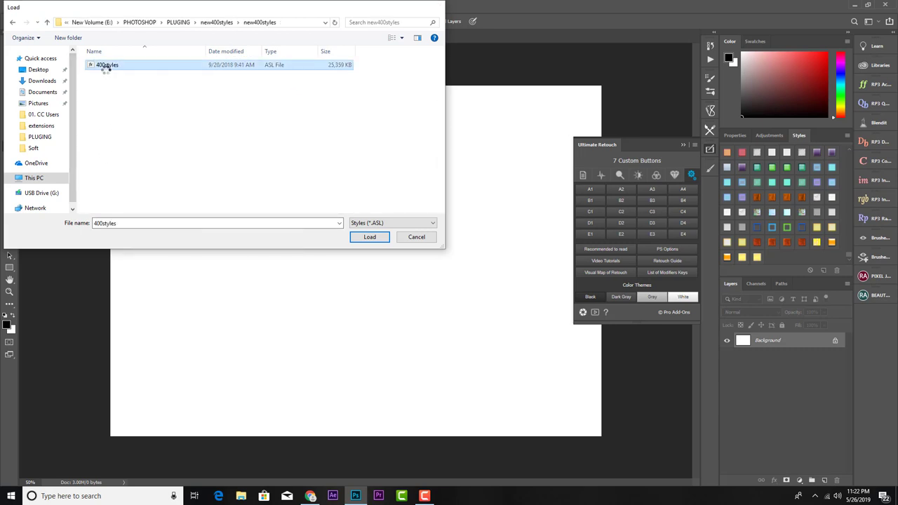
pyautogui.doubleClick(104, 65)
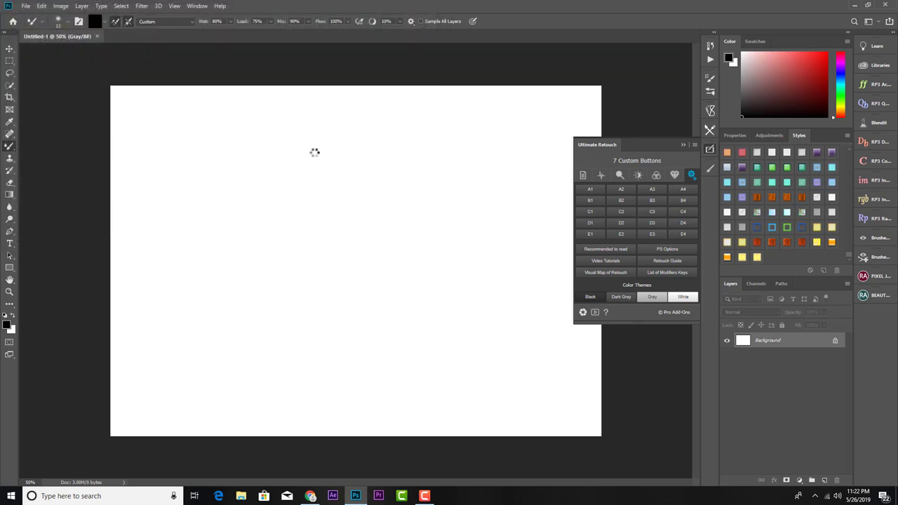